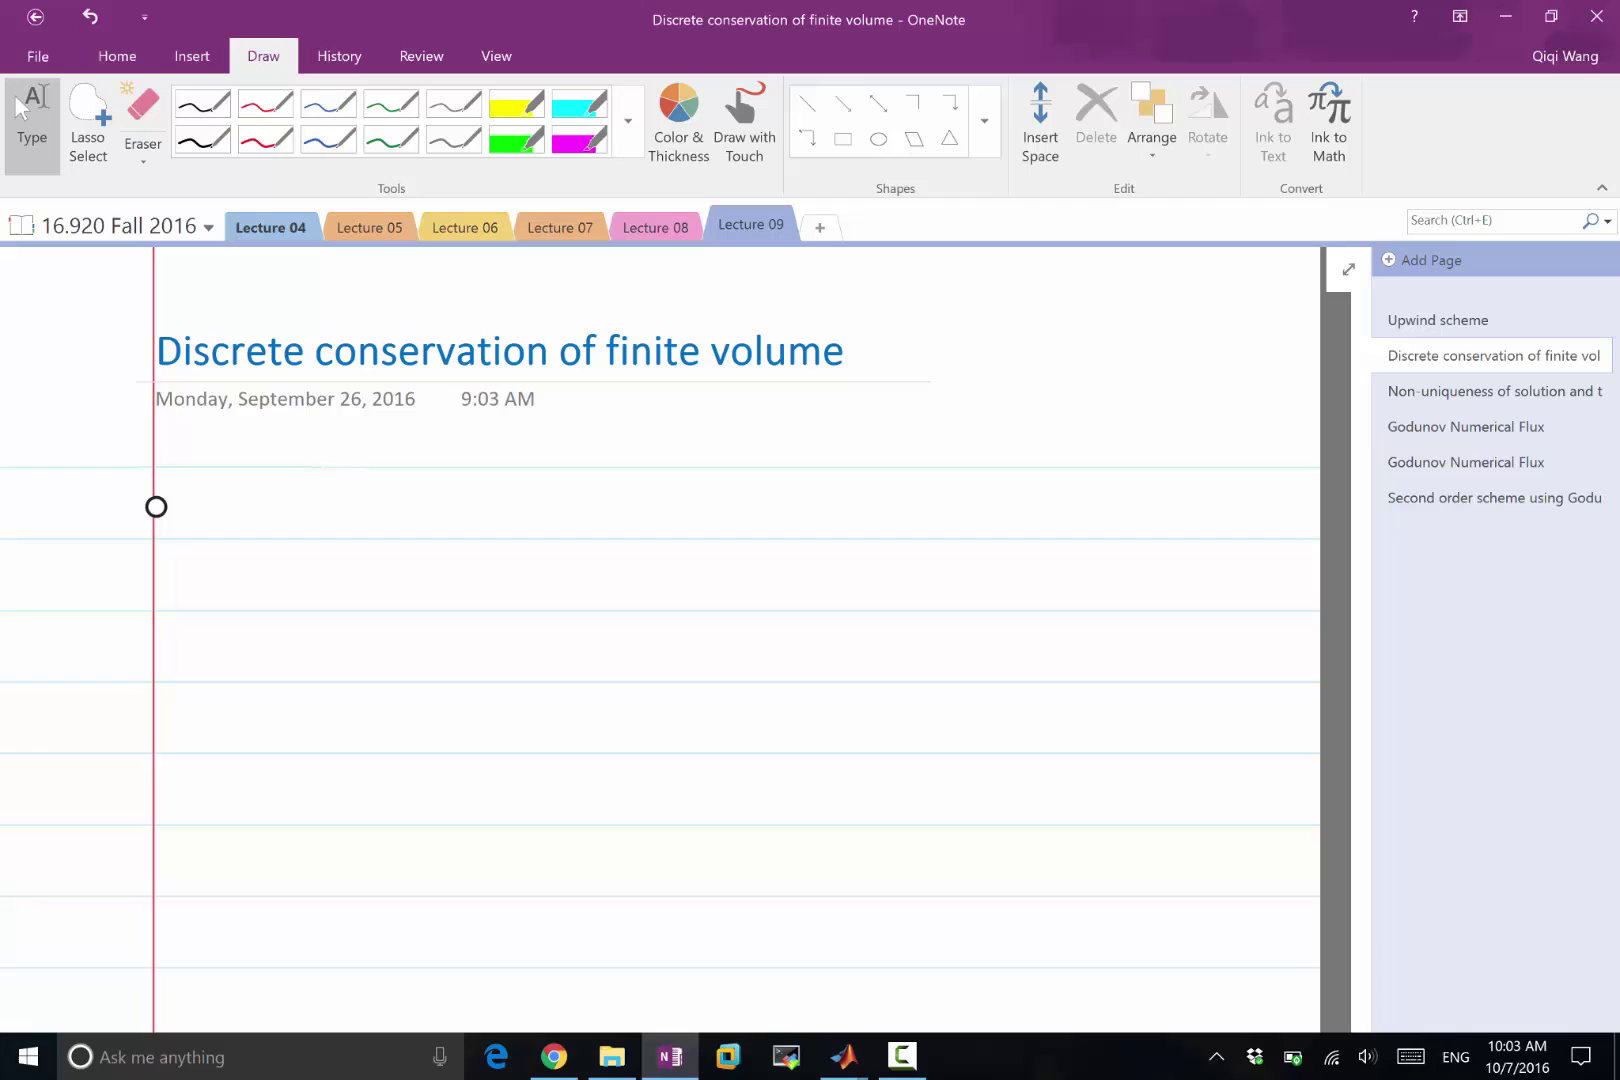
With the green pen, handwrite ∂u/∂t + ∂f(u)/∂x = 0 below the title
left_click(390, 103)
mouse_move(249, 439)
left_mouse_down()
mouse_move(278, 474)
mouse_move(248, 474)
mouse_move(311, 479)
mouse_move(270, 514)
left_mouse_up()
left_click_drag(290, 497, 301, 509)
mouse_move(291, 440)
left_mouse_down()
mouse_move(374, 481)
mouse_move(364, 498)
left_mouse_up()
mouse_move(410, 434)
left_mouse_down()
mouse_move(432, 458)
mouse_move(418, 461)
left_mouse_up()
mouse_move(473, 418)
left_mouse_down()
mouse_move(460, 474)
mouse_move(476, 440)
left_mouse_up()
mouse_move(495, 431)
left_mouse_down()
mouse_move(492, 458)
mouse_move(514, 458)
left_mouse_up()
left_click_drag(526, 427, 528, 466)
mouse_move(401, 482)
left_mouse_down()
mouse_move(538, 480)
mouse_move(446, 522)
left_mouse_up()
mouse_move(481, 506)
left_mouse_down()
mouse_move(502, 527)
mouse_move(478, 524)
left_mouse_up()
left_click_drag(577, 472, 604, 470)
left_click_drag(578, 494, 645, 470)
left_click_drag(645, 474, 607, 495)
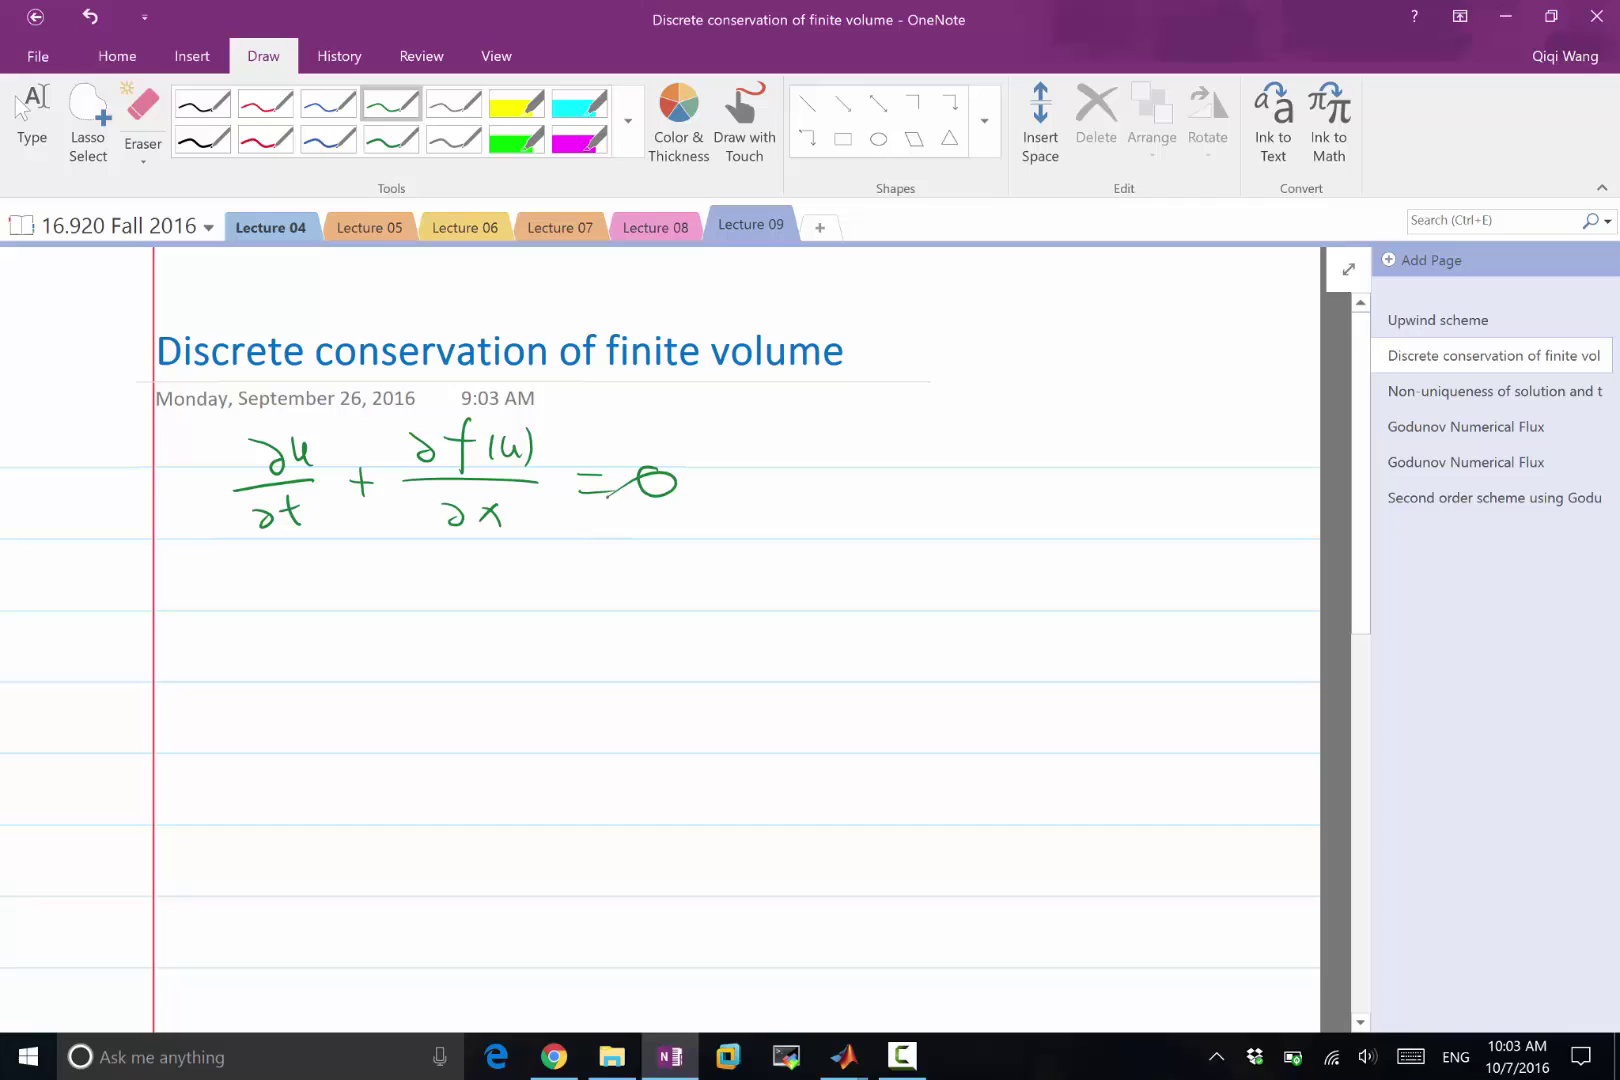
Handwrite ∫ₐᵇ u dx = f(u(a)) − f(u(b)) on the line below
left_click_drag(252, 560, 218, 704)
left_click_drag(281, 701, 291, 715)
mouse_move(262, 556)
left_mouse_down()
mouse_move(319, 648)
mouse_move(371, 645)
mouse_move(408, 600)
left_mouse_up()
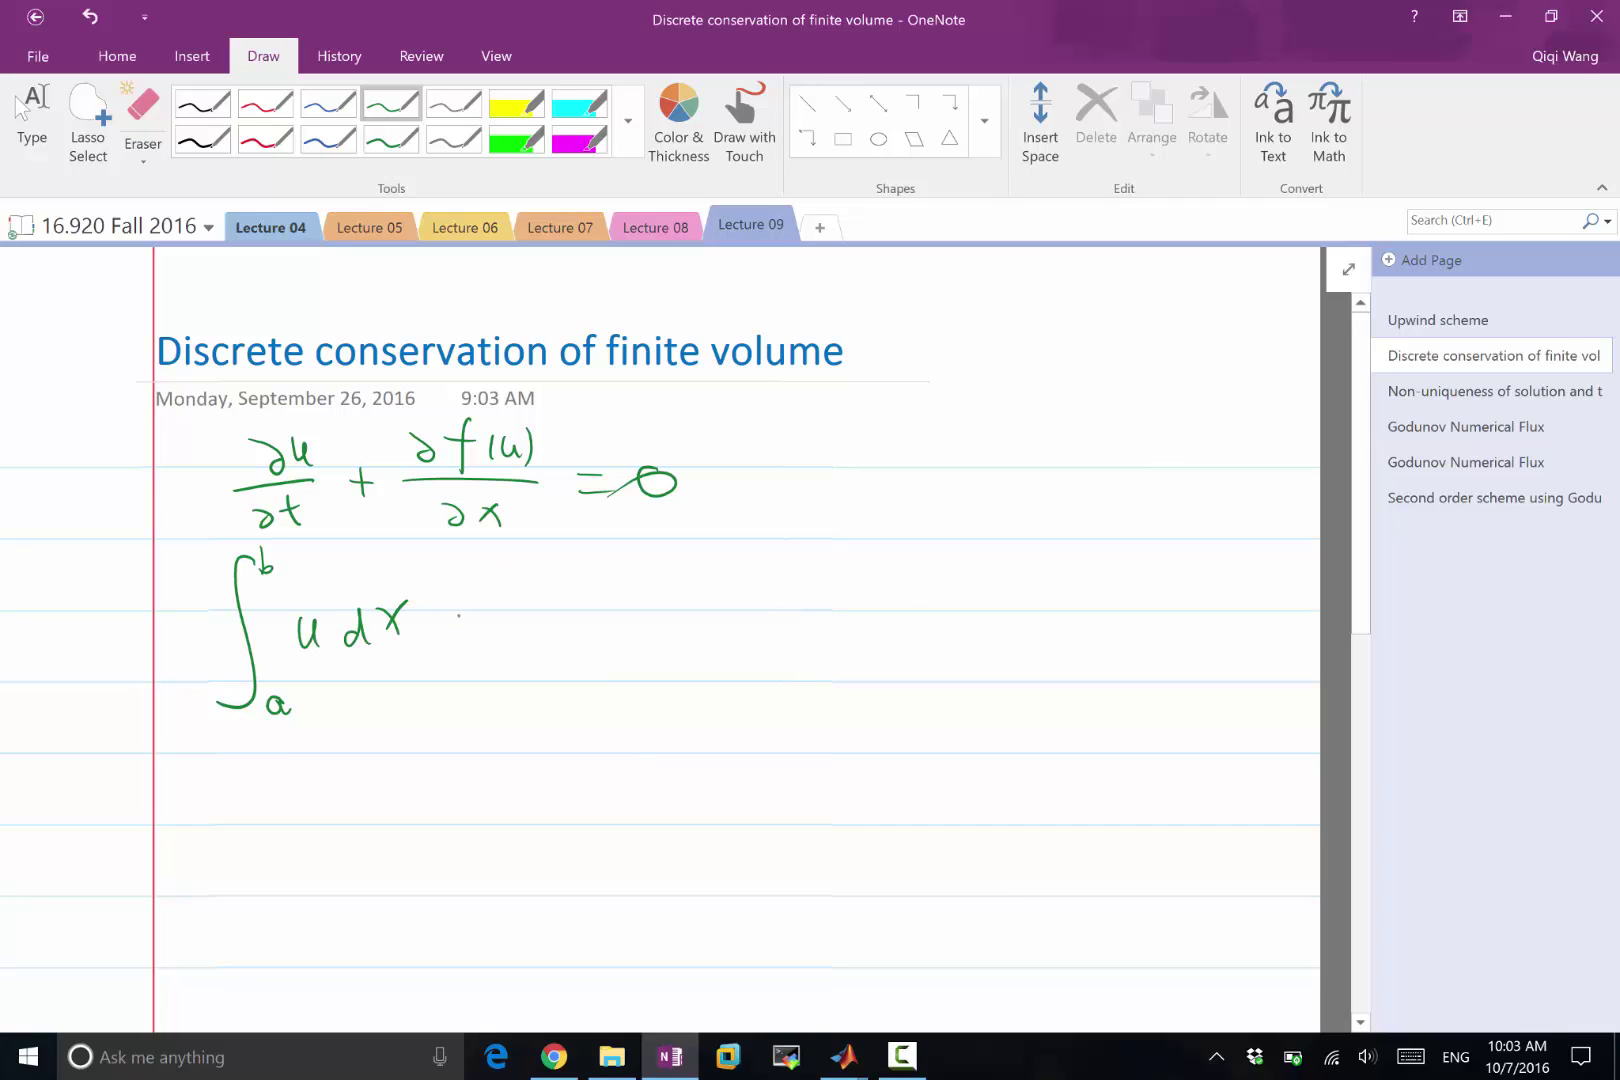
mouse_move(449, 620)
left_mouse_down()
mouse_move(488, 614)
mouse_move(520, 650)
mouse_move(538, 609)
left_mouse_up()
mouse_move(558, 596)
left_mouse_down()
mouse_move(550, 645)
mouse_move(633, 622)
left_mouse_up()
left_click_drag(637, 593, 656, 642)
mouse_move(689, 610)
left_mouse_down()
mouse_move(760, 581)
mouse_move(730, 612)
mouse_move(762, 598)
left_mouse_up()
mouse_move(787, 593)
left_mouse_down()
mouse_move(730, 603)
mouse_move(781, 635)
left_mouse_up()
mouse_move(796, 604)
left_mouse_down()
mouse_move(801, 620)
mouse_move(818, 606)
left_mouse_up()
mouse_move(848, 588)
left_mouse_down()
mouse_move(838, 630)
mouse_move(862, 622)
mouse_move(899, 644)
left_mouse_up()
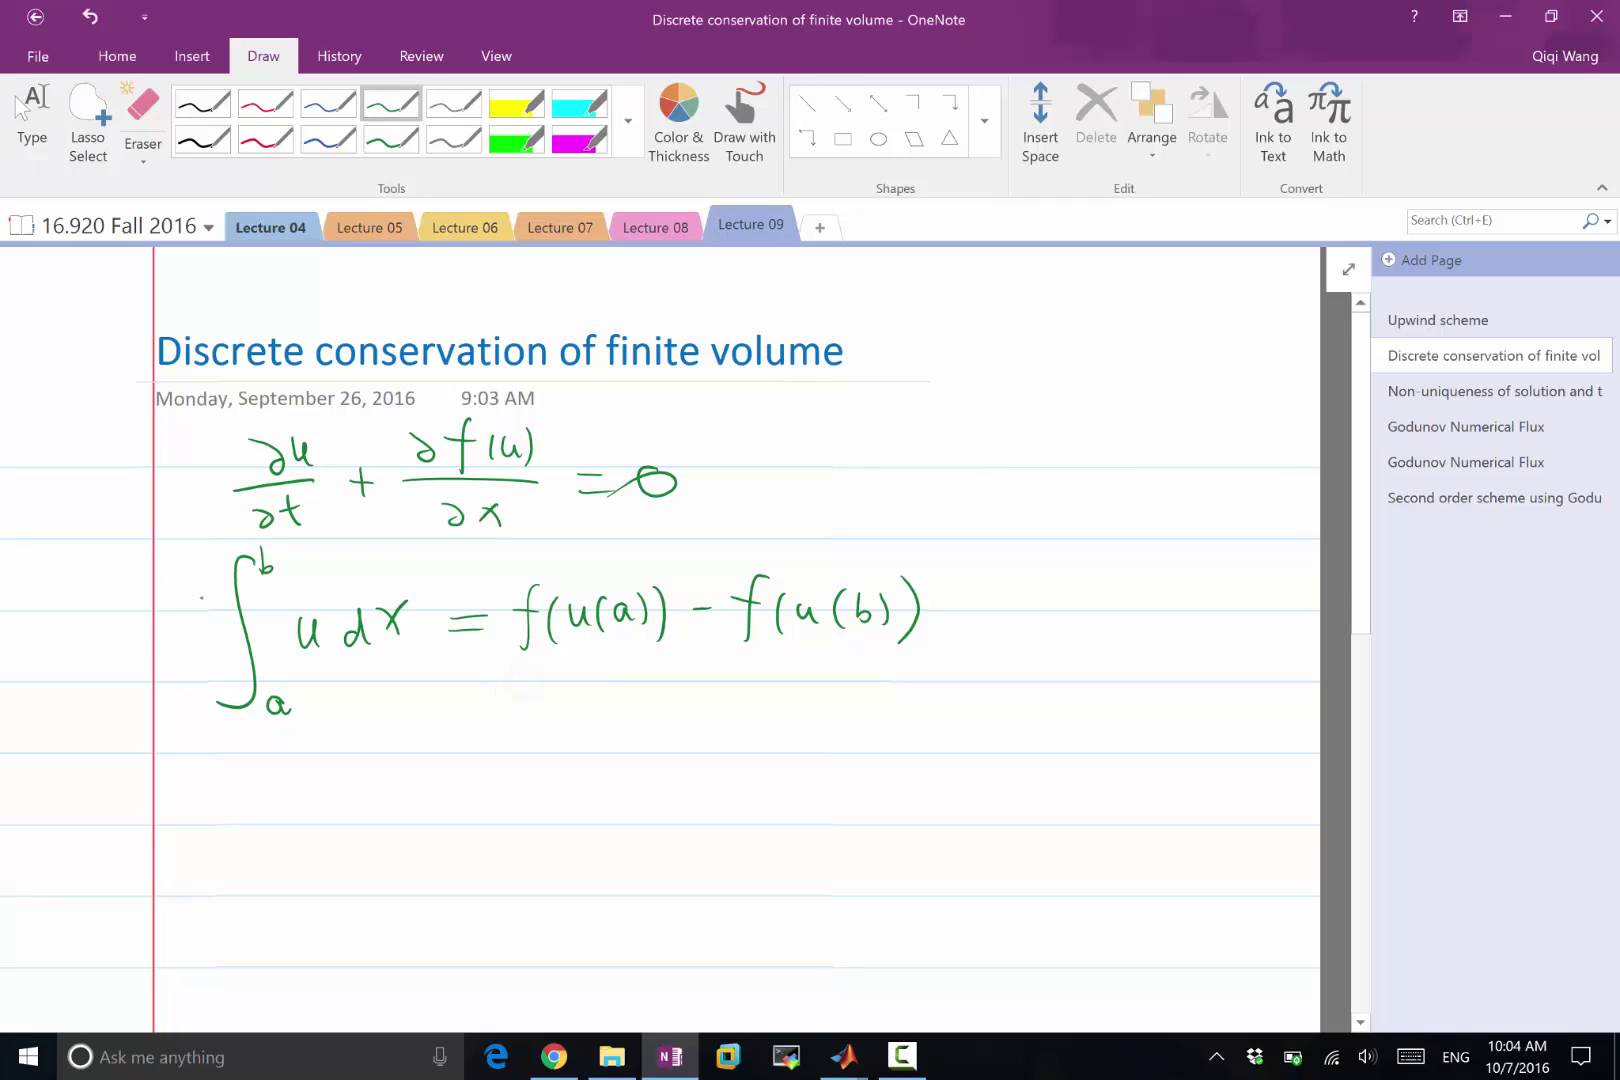
Add d/dt in front of the integral
mouse_move(204, 598)
left_mouse_down()
mouse_move(168, 612)
mouse_move(205, 628)
mouse_move(186, 668)
left_mouse_up()
left_click_drag(156, 630, 216, 622)
left_click_drag(203, 632, 210, 662)
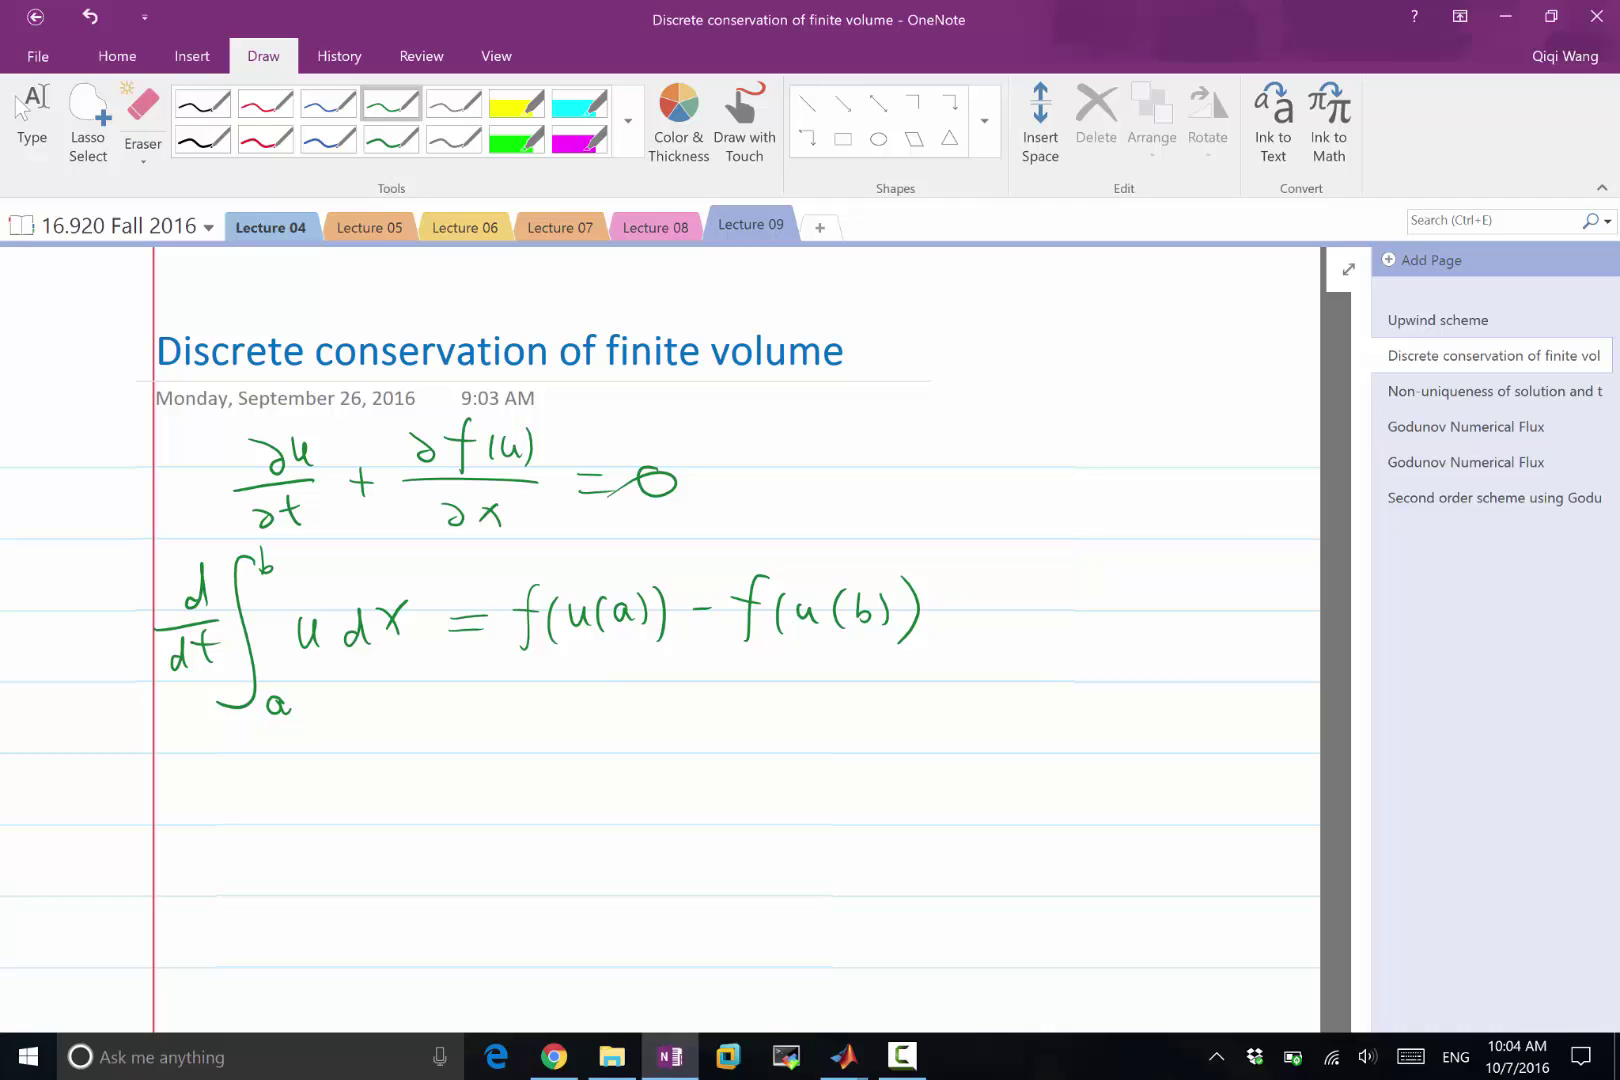
scroll(660, 600, "down", 1)
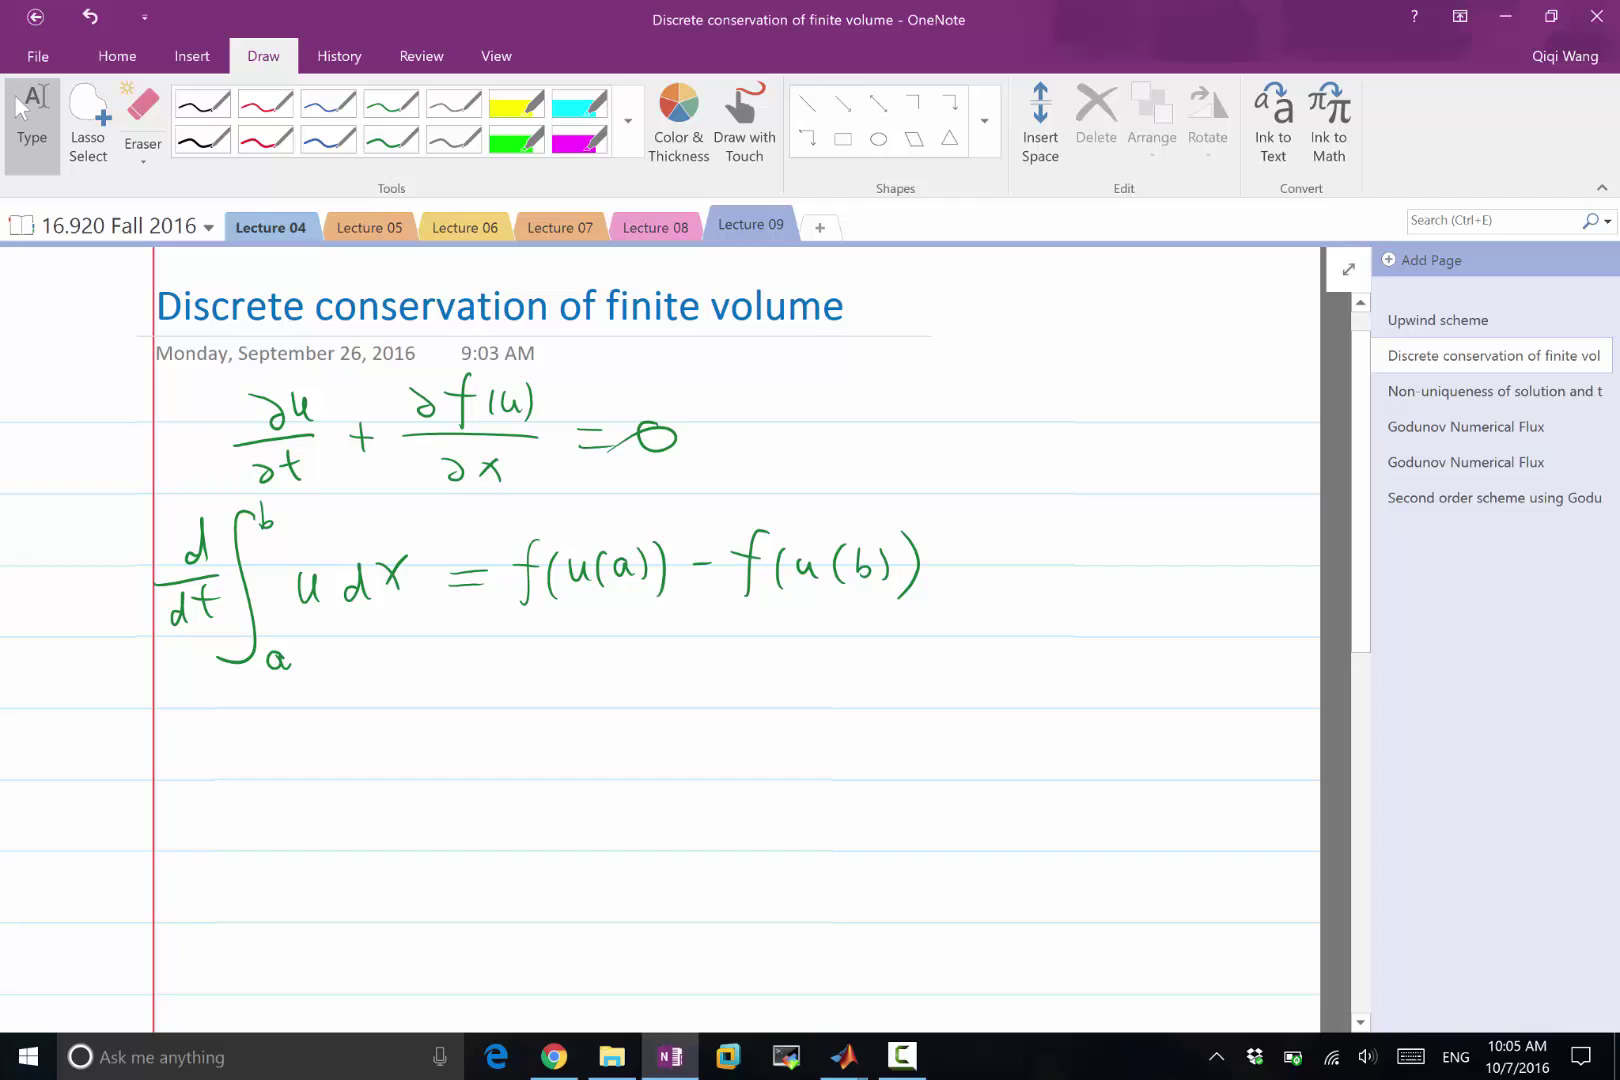
Sketch a green tilted box-shaped bag with hatch marks along its top and a curved shape inside
scroll(660, 600, "down", 3)
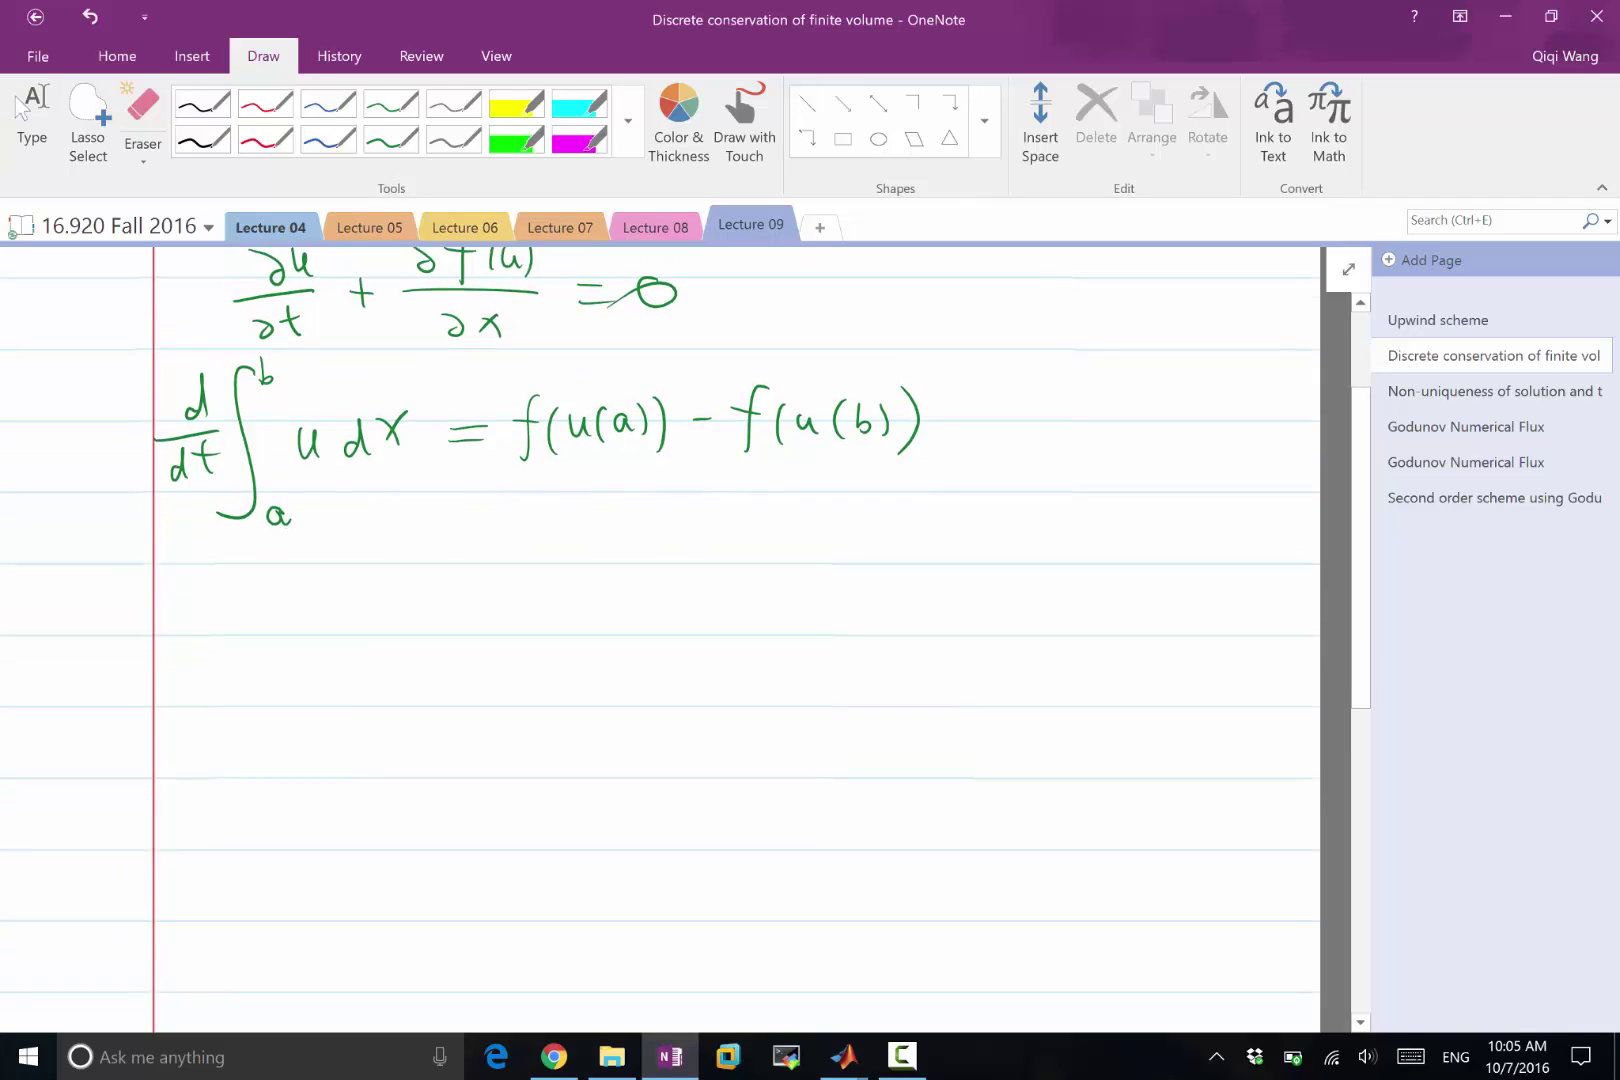
left_click(391, 103)
mouse_move(568, 510)
left_mouse_down()
mouse_move(536, 822)
mouse_move(789, 620)
mouse_move(578, 497)
mouse_move(624, 566)
mouse_move(688, 574)
left_mouse_up()
mouse_move(729, 524)
left_mouse_down()
mouse_move(724, 590)
mouse_move(755, 604)
left_mouse_up()
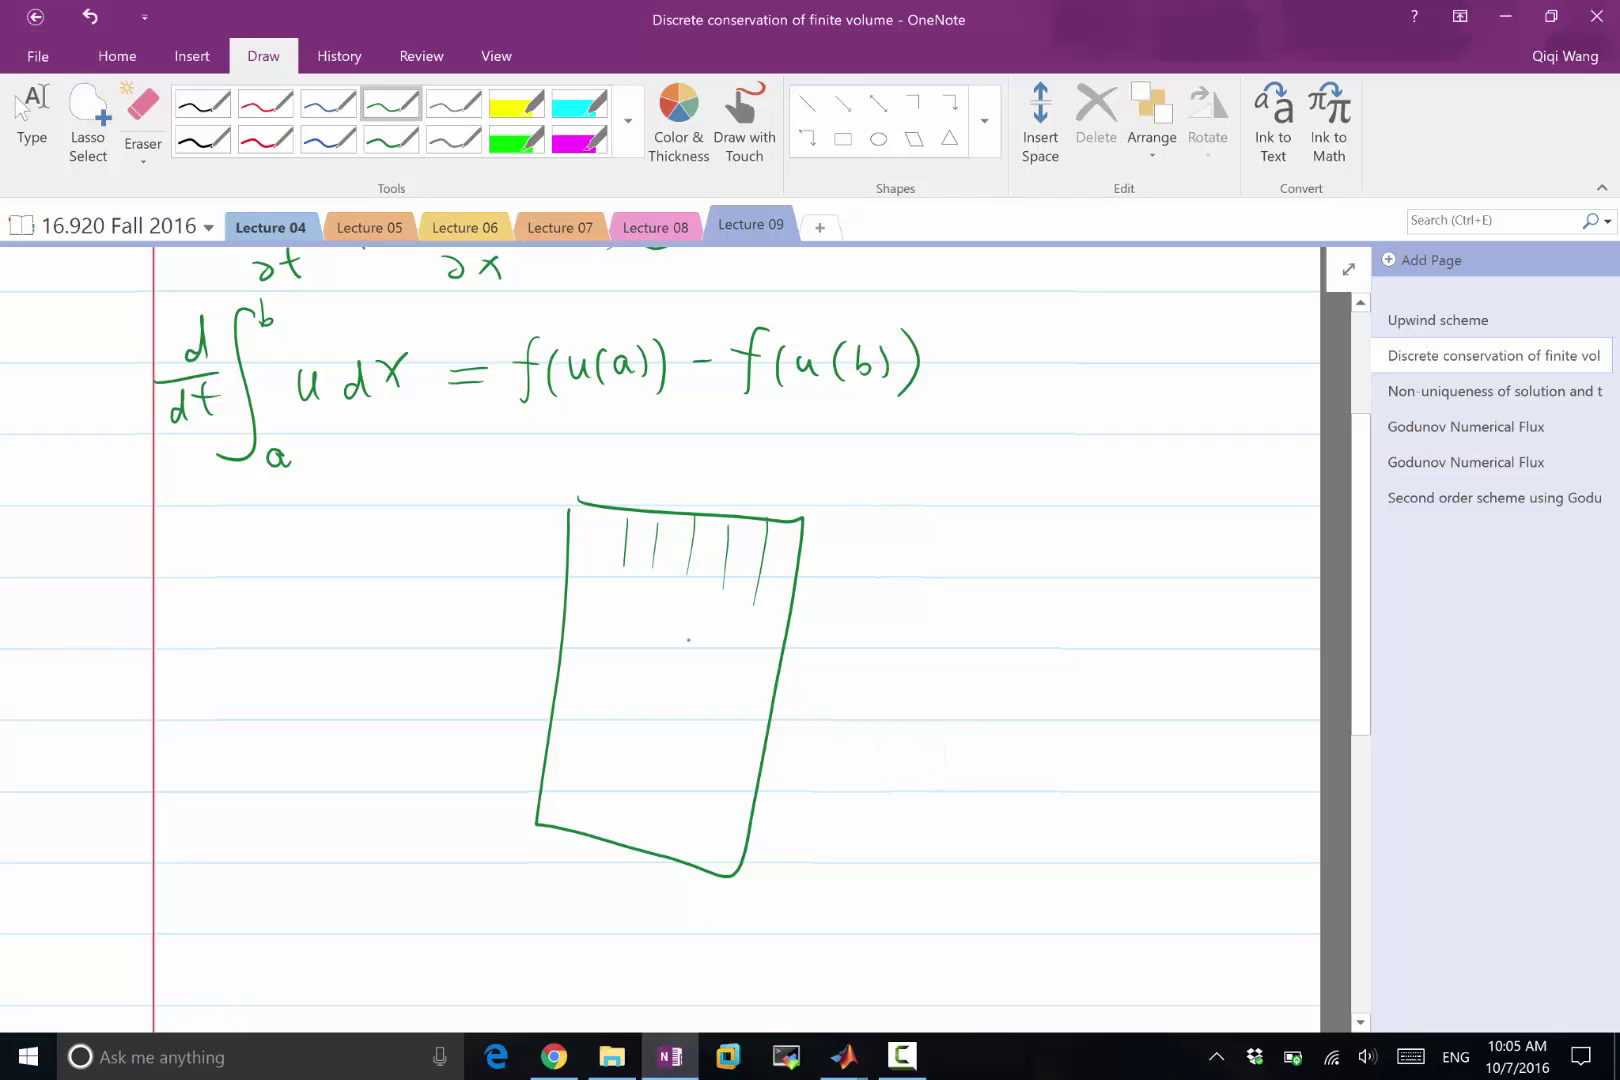
mouse_move(689, 637)
left_mouse_down()
mouse_move(676, 585)
mouse_move(651, 596)
mouse_move(632, 733)
mouse_move(598, 807)
mouse_move(671, 740)
mouse_move(703, 653)
left_mouse_up()
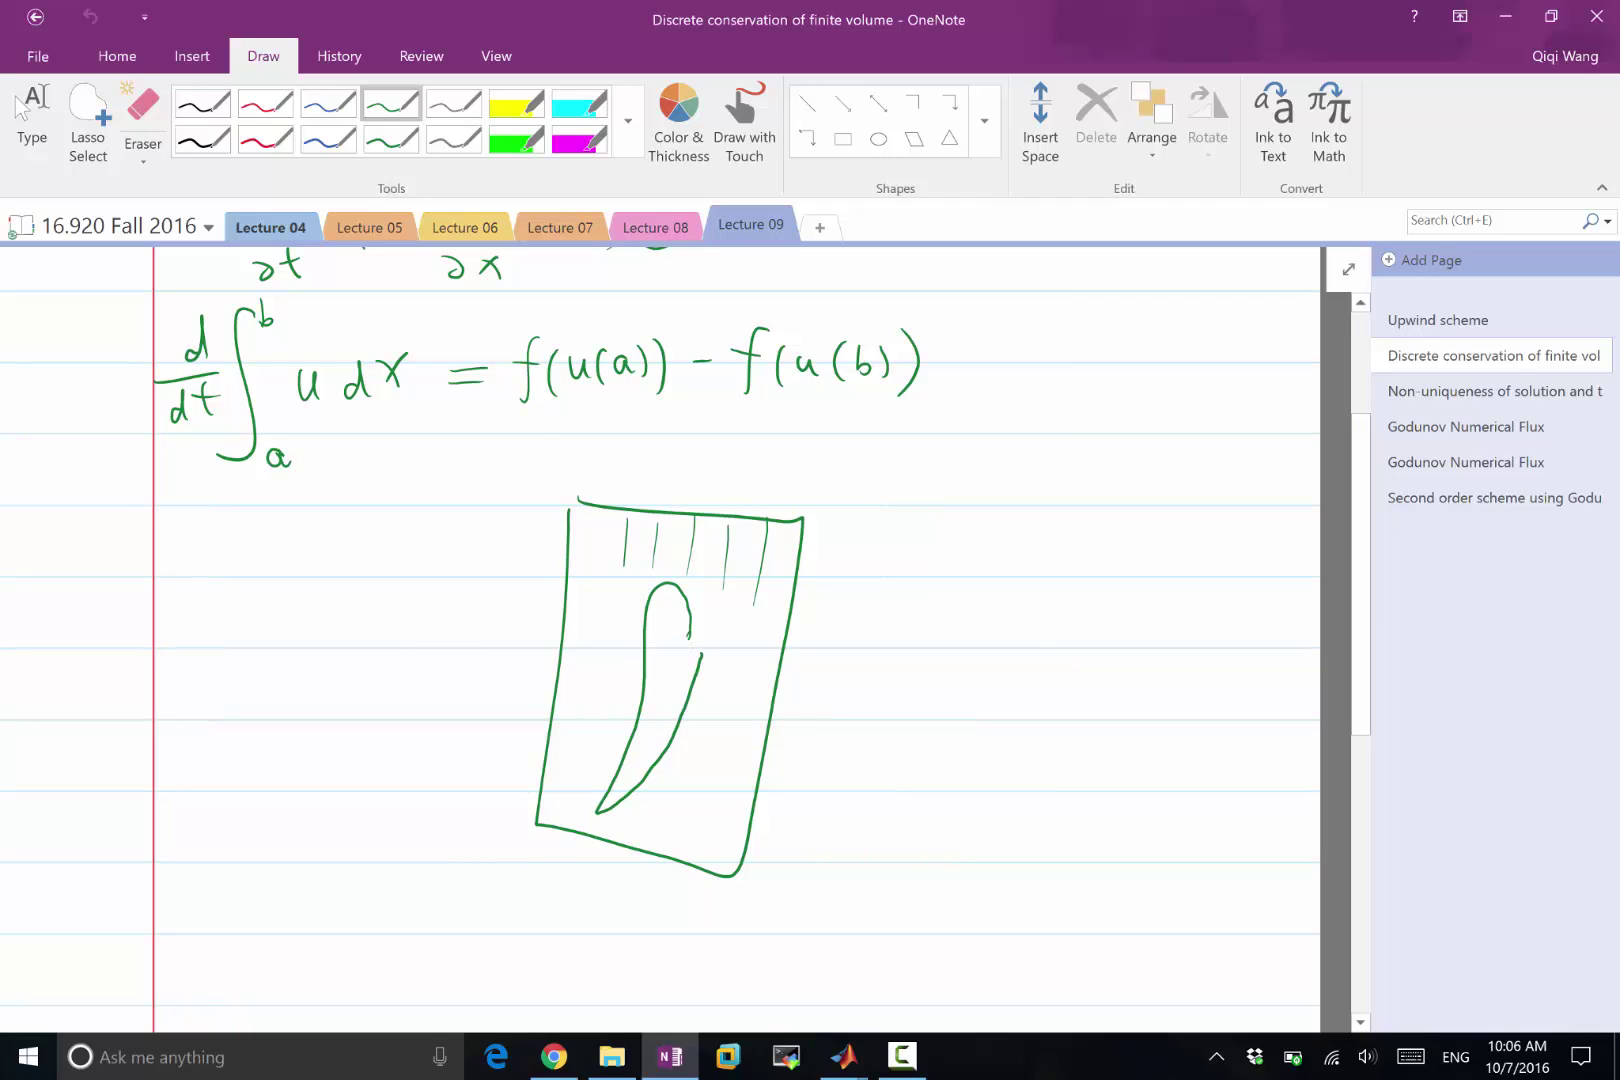
left_click_drag(707, 540, 672, 686)
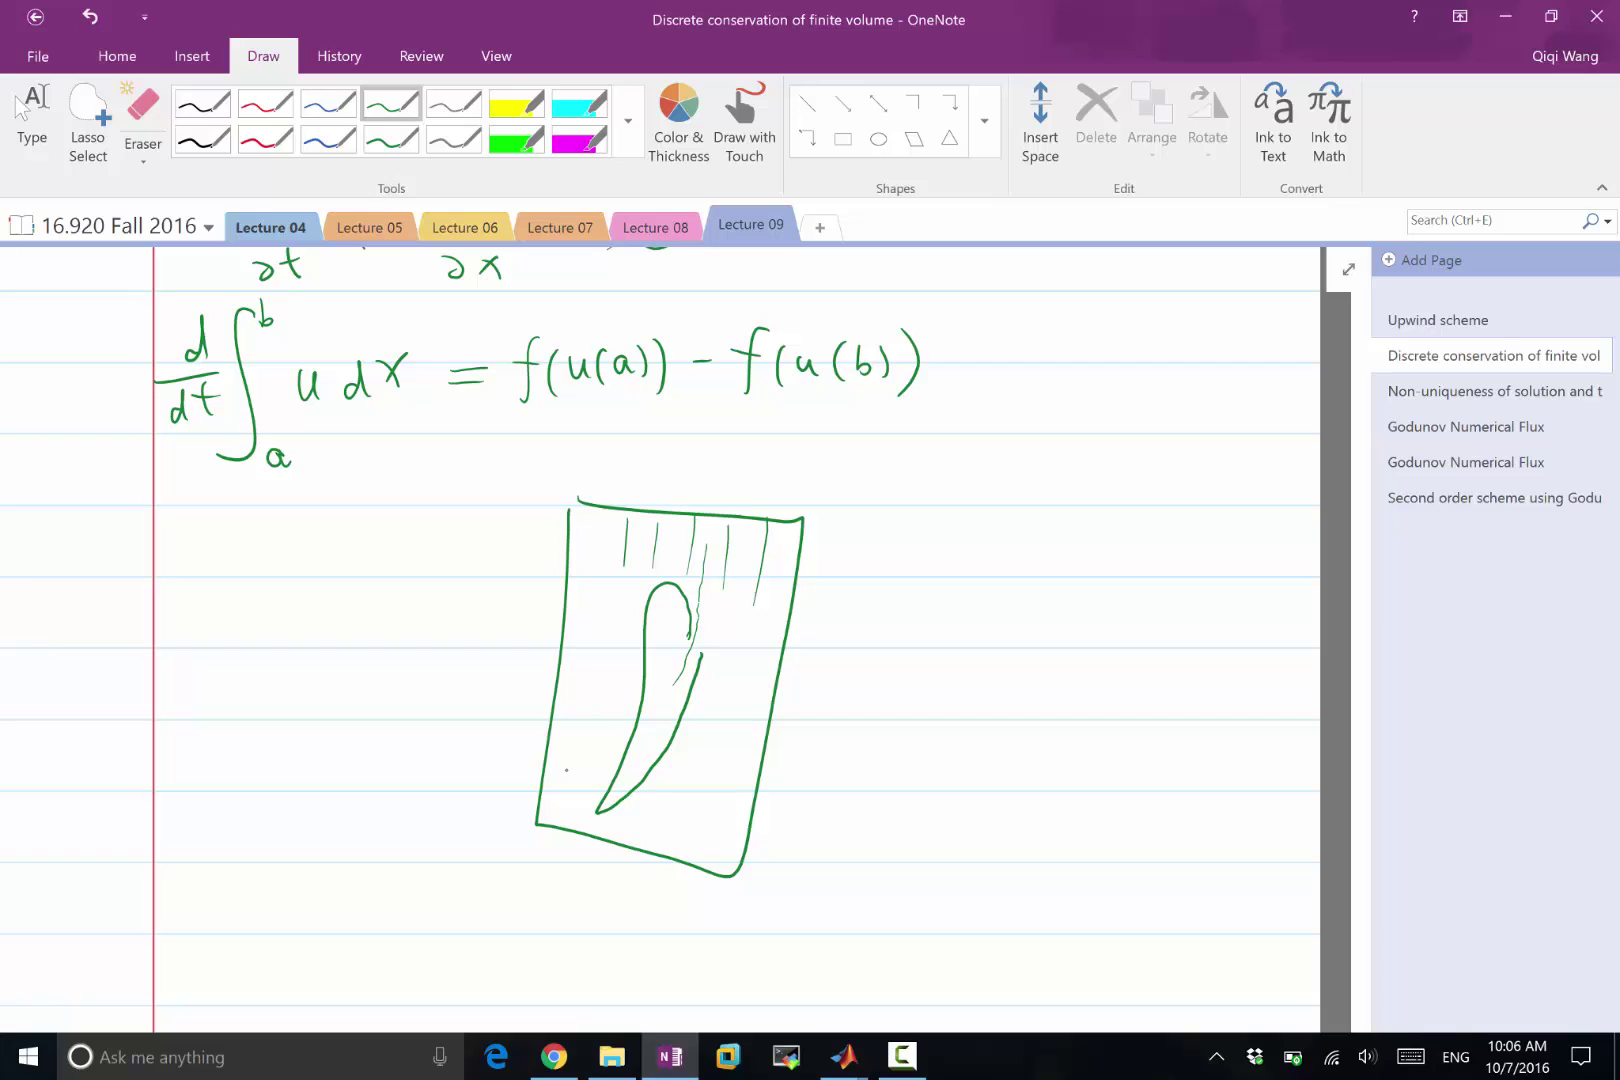
Below the sketch, handwrite Δx du_i/dt = f_{i−½} − f_{i+½}
scroll(566, 770, "down", 2)
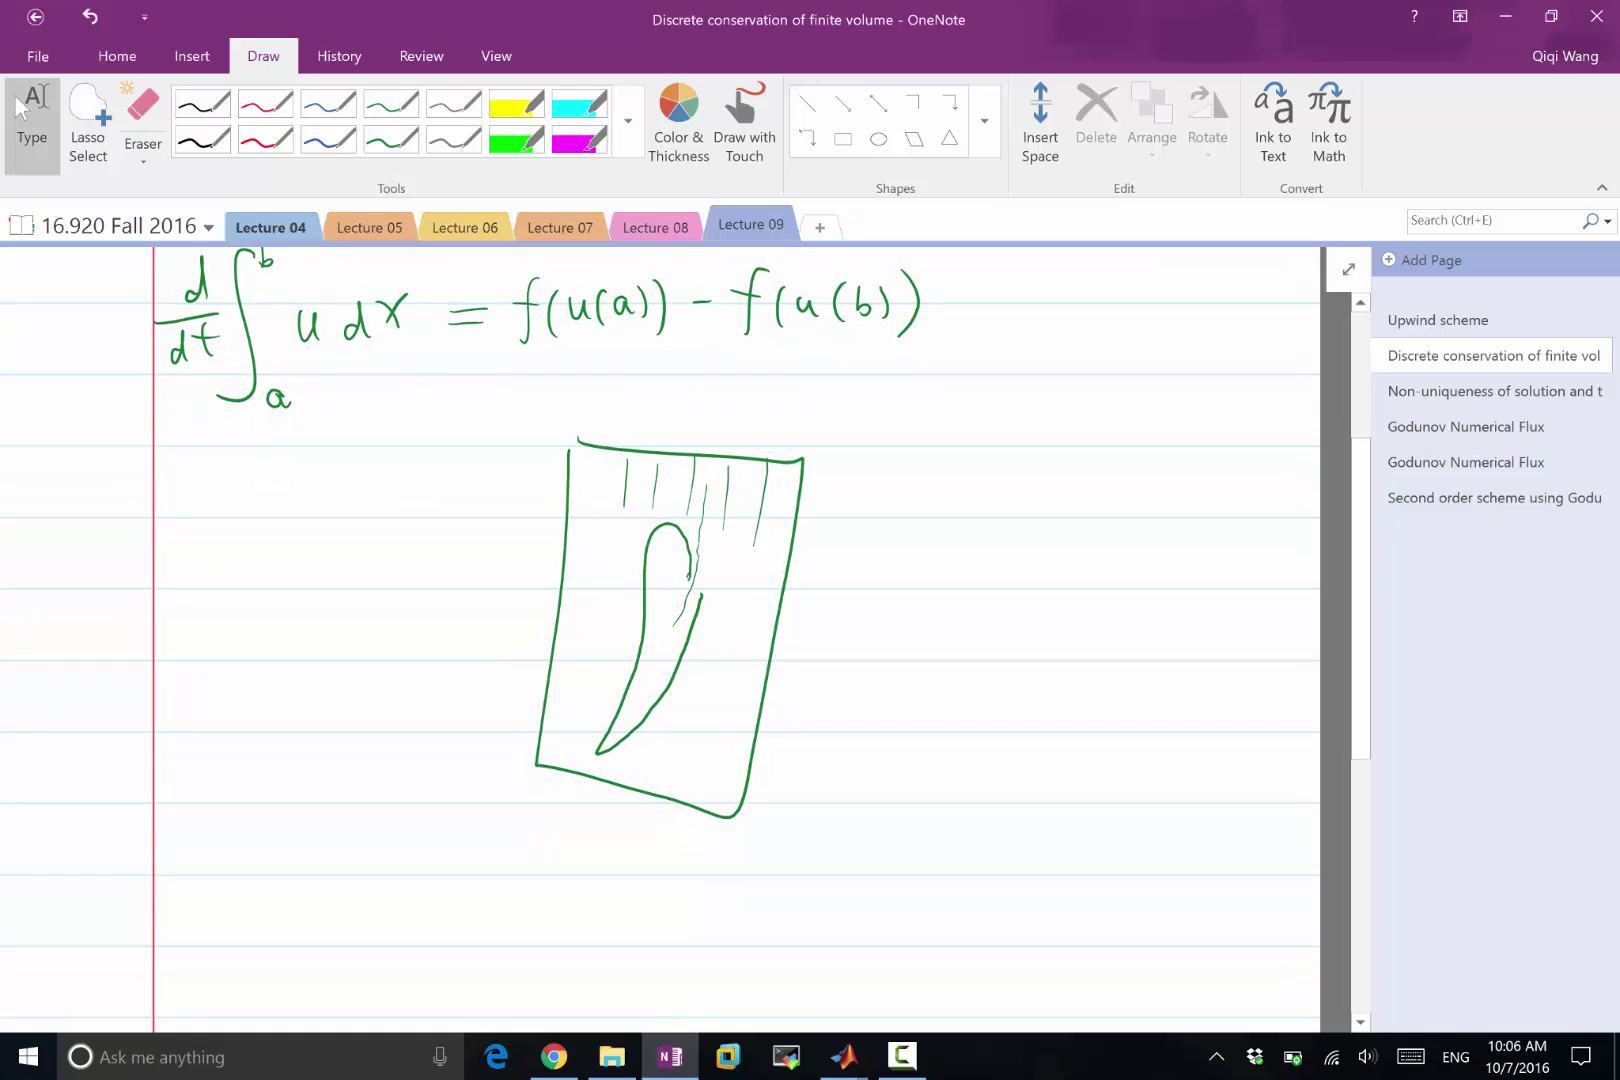
mouse_move(250, 834)
left_mouse_down()
mouse_move(294, 801)
mouse_move(310, 837)
mouse_move(342, 843)
mouse_move(264, 862)
mouse_move(272, 904)
left_mouse_up()
left_click_drag(293, 862, 303, 906)
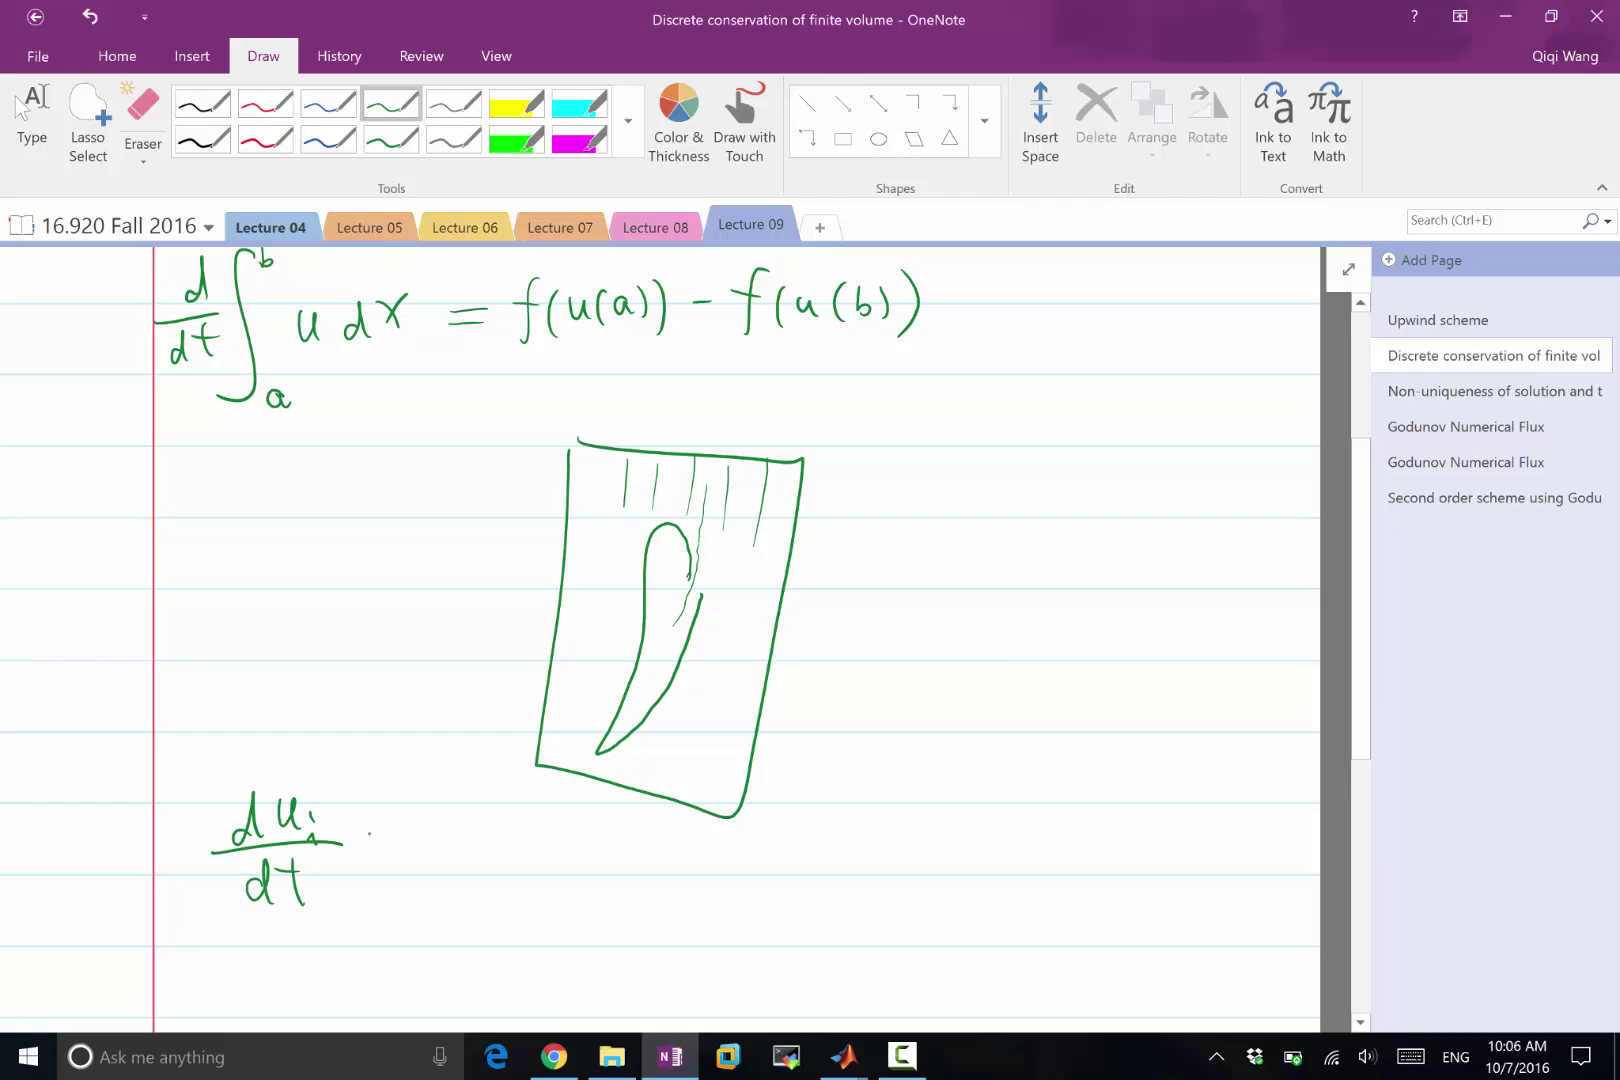
left_click_drag(372, 833, 443, 857)
left_click_drag(435, 831, 470, 828)
mouse_move(157, 835)
left_mouse_down()
mouse_move(163, 869)
mouse_move(188, 870)
left_mouse_up()
left_click_drag(191, 836, 168, 872)
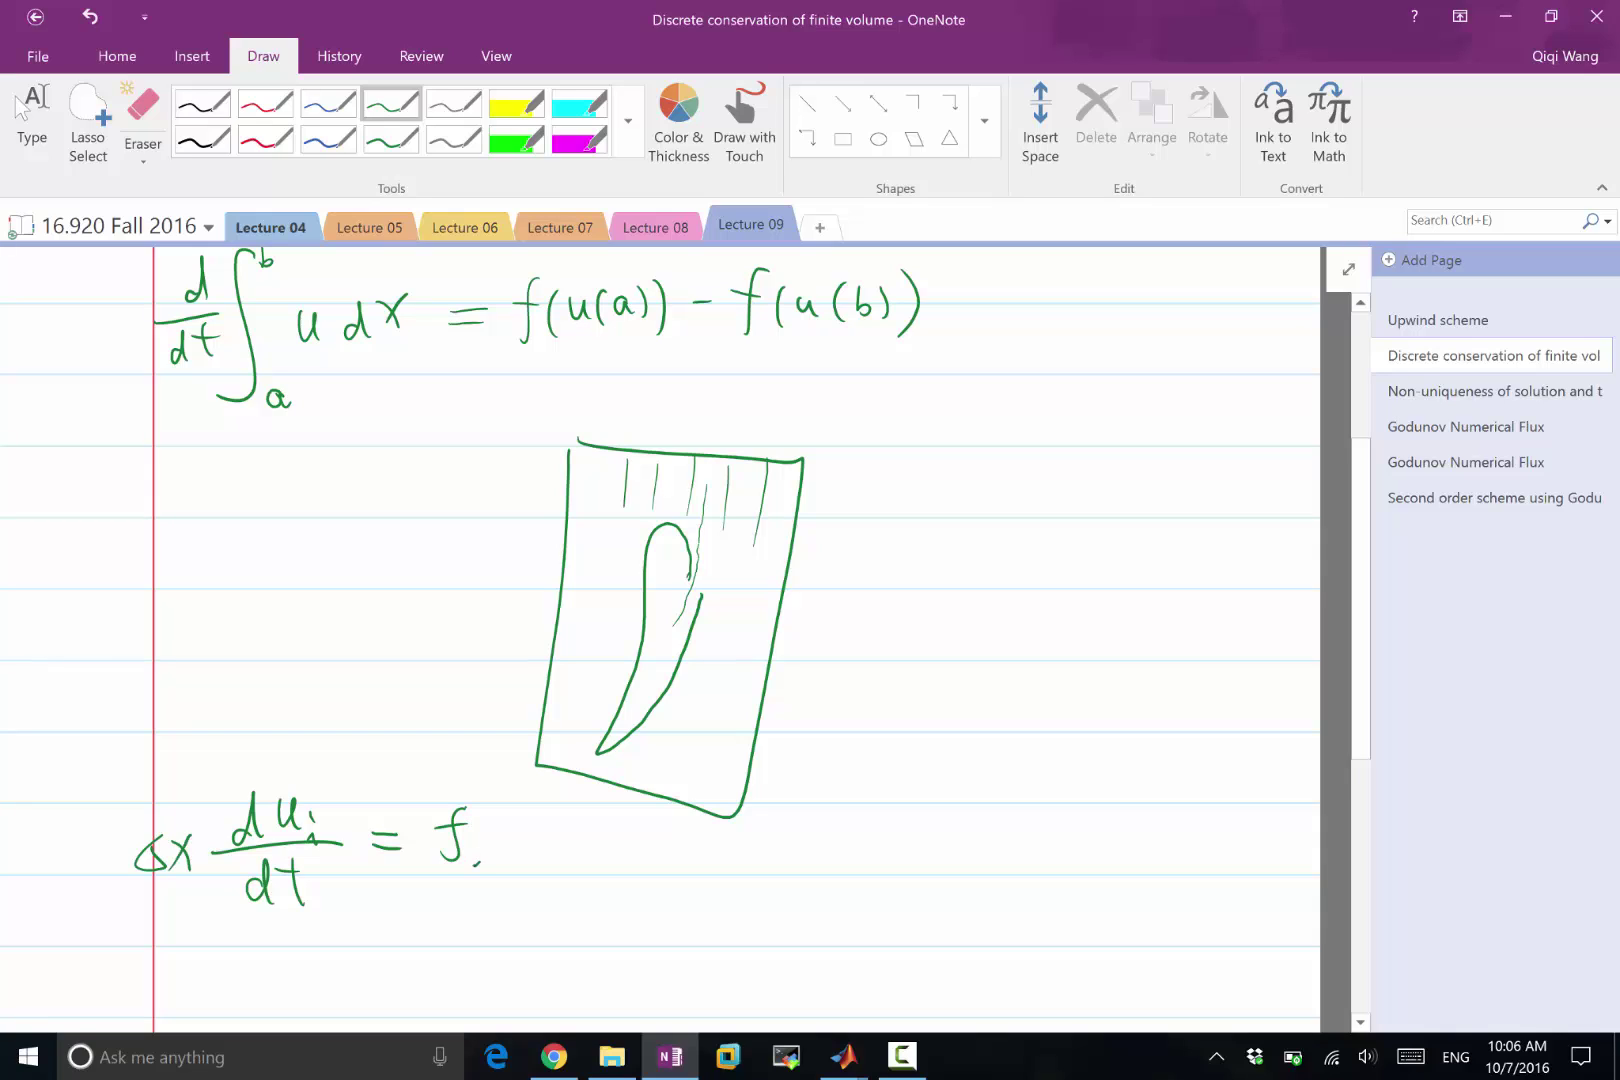
left_click_drag(478, 856, 497, 866)
left_click_drag(509, 846, 518, 870)
mouse_move(506, 879)
left_mouse_down()
mouse_move(519, 886)
mouse_move(558, 838)
mouse_move(590, 862)
left_mouse_up()
mouse_move(583, 838)
left_mouse_down()
mouse_move(607, 837)
mouse_move(620, 885)
mouse_move(645, 868)
left_mouse_up()
mouse_move(640, 859)
left_mouse_down()
mouse_move(637, 878)
mouse_move(659, 864)
left_mouse_up()
left_click_drag(645, 873, 667, 890)
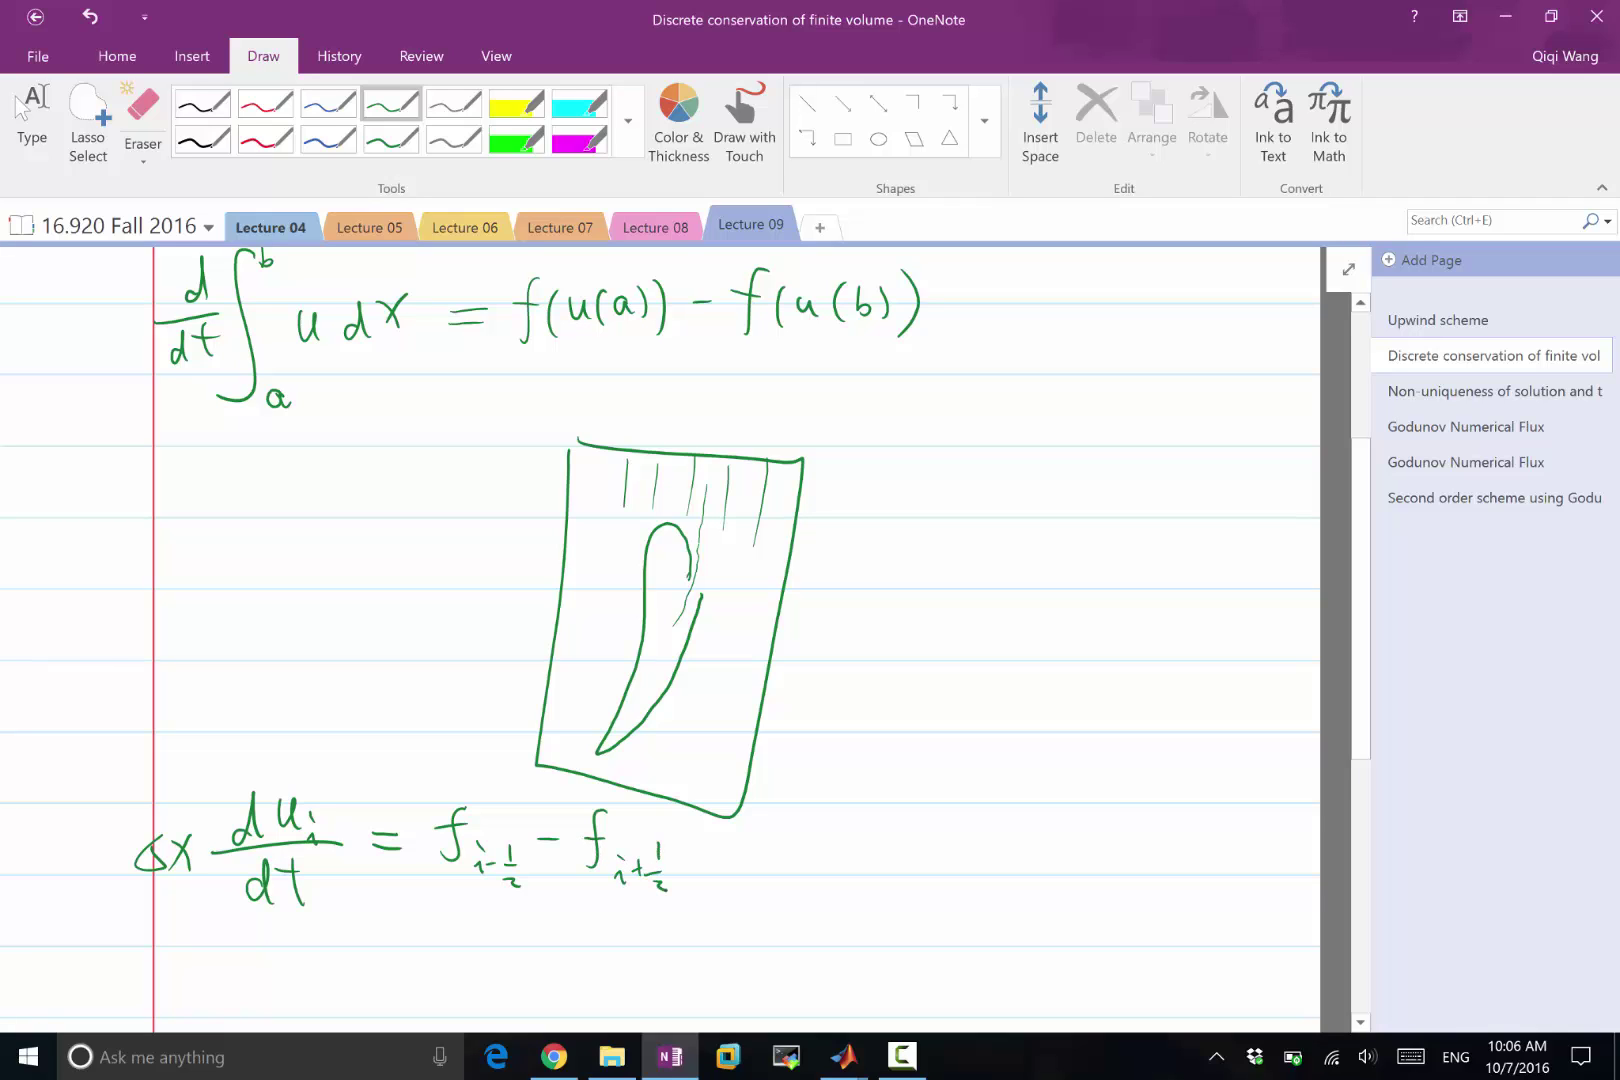
Start a second line with Δx du_{i+1}/dt =
scroll(660, 640, "down", 2)
left_click(31, 125)
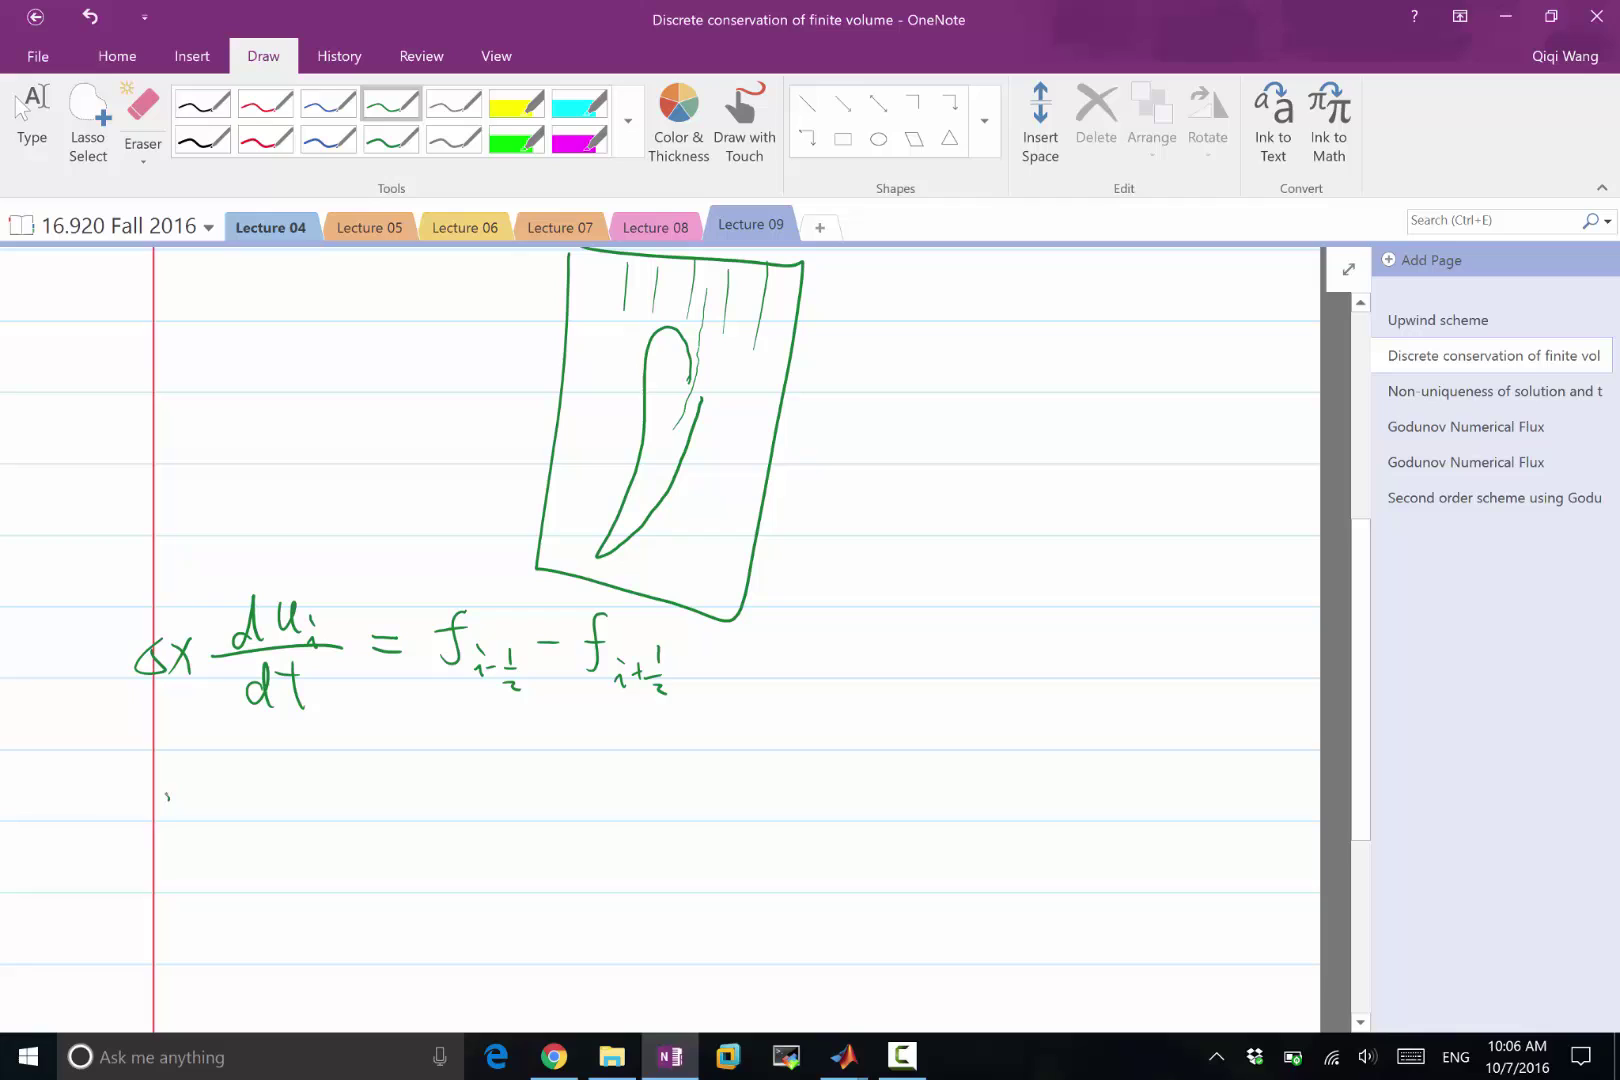
mouse_move(167, 798)
left_mouse_down()
mouse_move(181, 823)
mouse_move(211, 826)
left_mouse_up()
left_click_drag(276, 766, 282, 788)
left_click_drag(291, 752, 366, 804)
left_click_drag(281, 837, 270, 848)
mouse_move(289, 818)
left_mouse_down()
mouse_move(290, 852)
mouse_move(312, 854)
left_mouse_up()
left_click_drag(301, 834, 419, 800)
left_click(474, 772)
left_click_drag(404, 817, 464, 832)
Complete the second line's right side as f_{i+½} − f_{i+1½}
mouse_move(451, 793)
left_mouse_down()
mouse_move(489, 789)
mouse_move(502, 827)
mouse_move(519, 815)
left_mouse_up()
mouse_move(512, 803)
left_mouse_down()
mouse_move(513, 820)
mouse_move(530, 806)
left_mouse_up()
left_click(549, 827)
mouse_move(533, 818)
left_mouse_down()
mouse_move(544, 830)
mouse_move(580, 782)
mouse_move(607, 823)
left_mouse_up()
mouse_move(606, 794)
left_mouse_down()
mouse_move(634, 789)
mouse_move(646, 827)
left_mouse_up()
left_click_drag(643, 798, 663, 822)
left_click_drag(656, 813, 691, 830)
left_click_drag(707, 795, 716, 815)
left_click_drag(703, 826, 720, 843)
Draw wavy underlines under the f_{i+½} terms in both equations
scroll(700, 600, "down", 2)
left_click(20, 108)
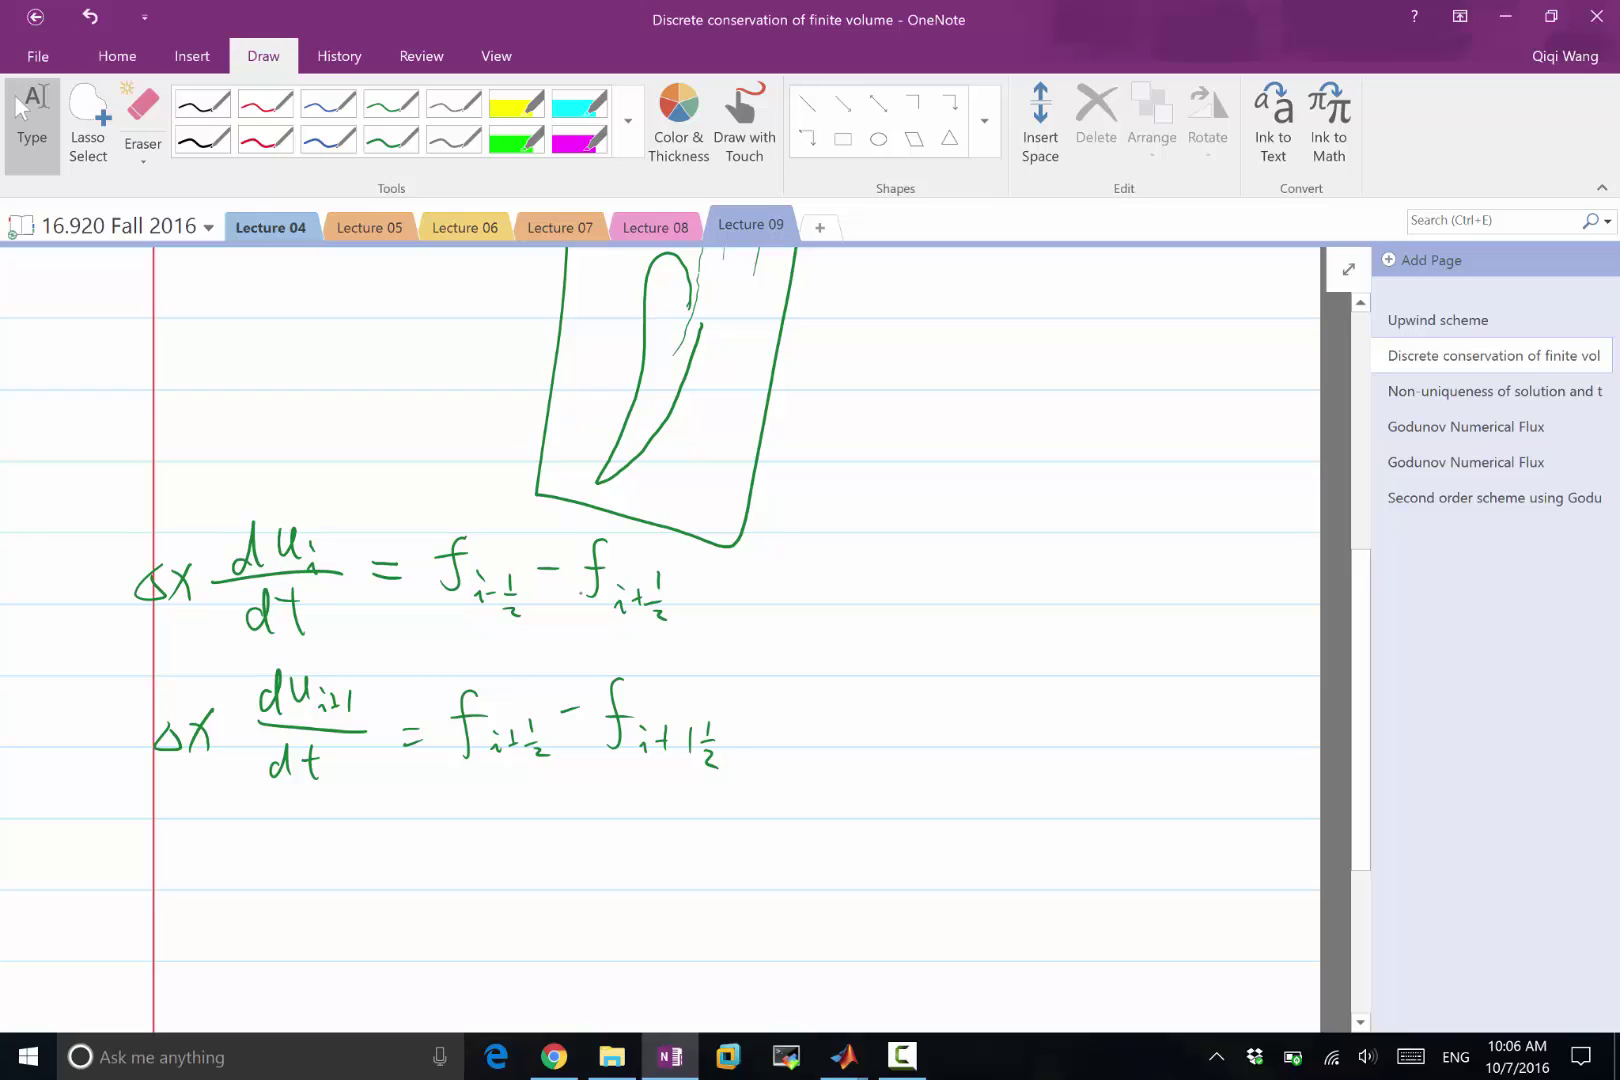
left_click_drag(581, 622, 675, 632)
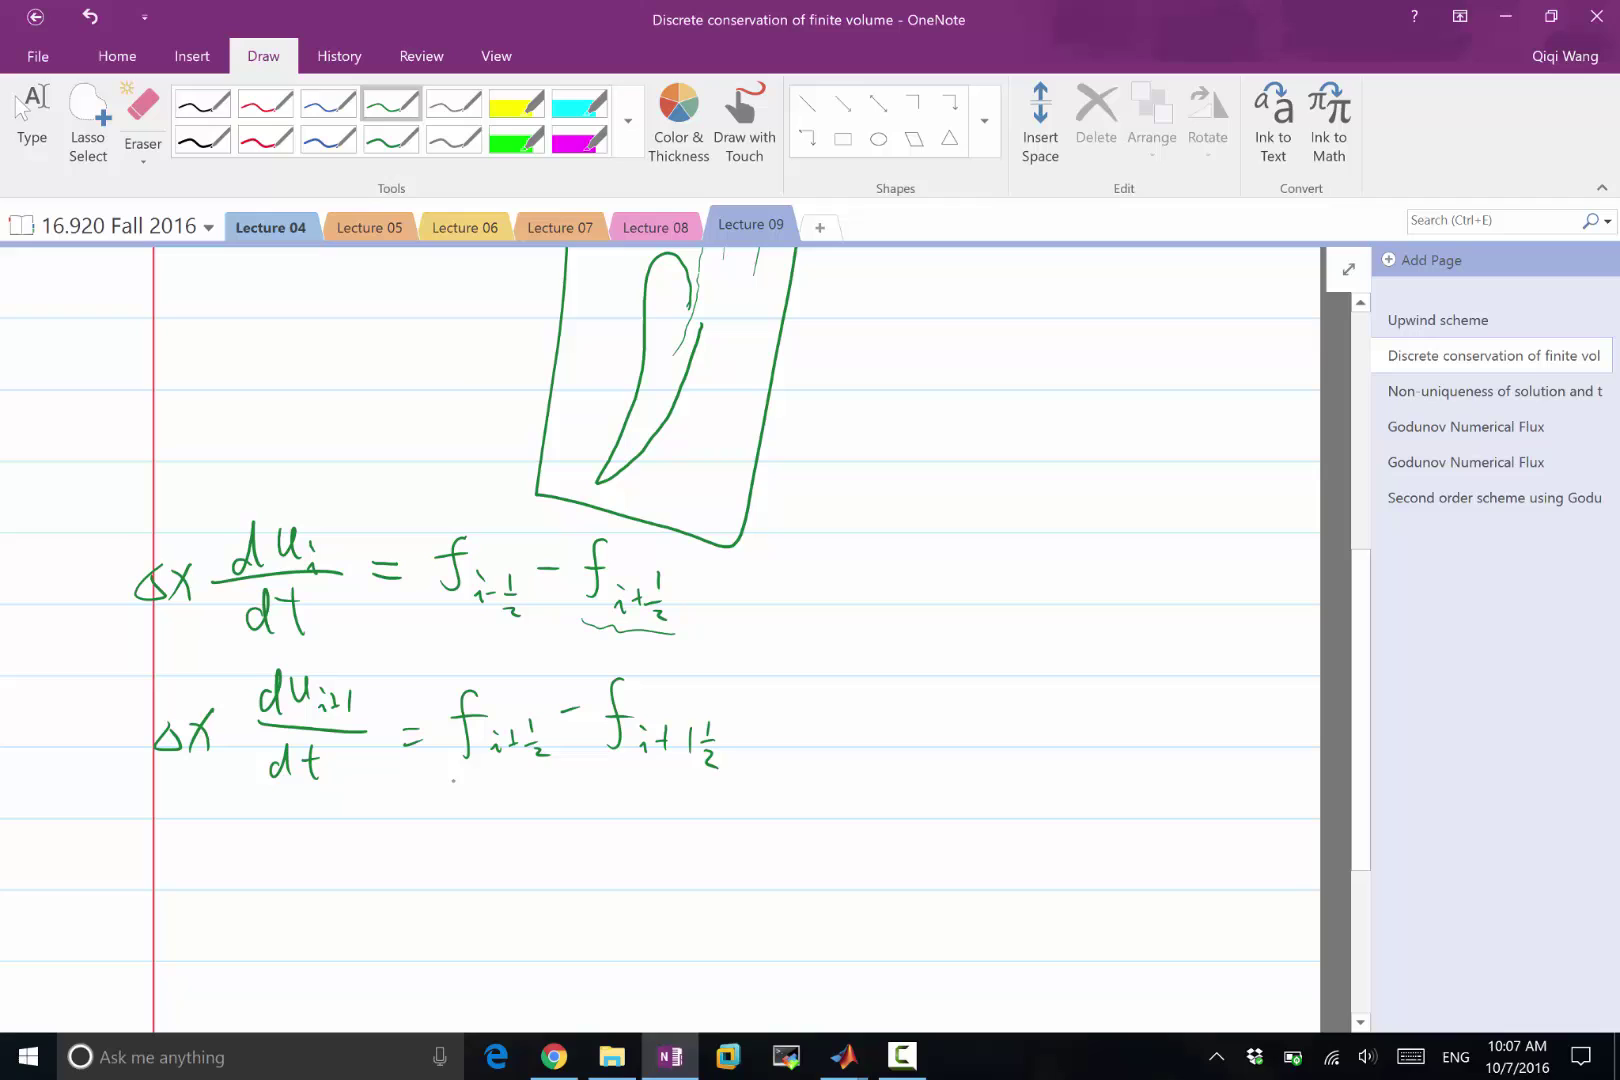
left_click_drag(453, 777, 549, 785)
key("alt+Tab")
key("alt+Tab")
key("alt+Tab")
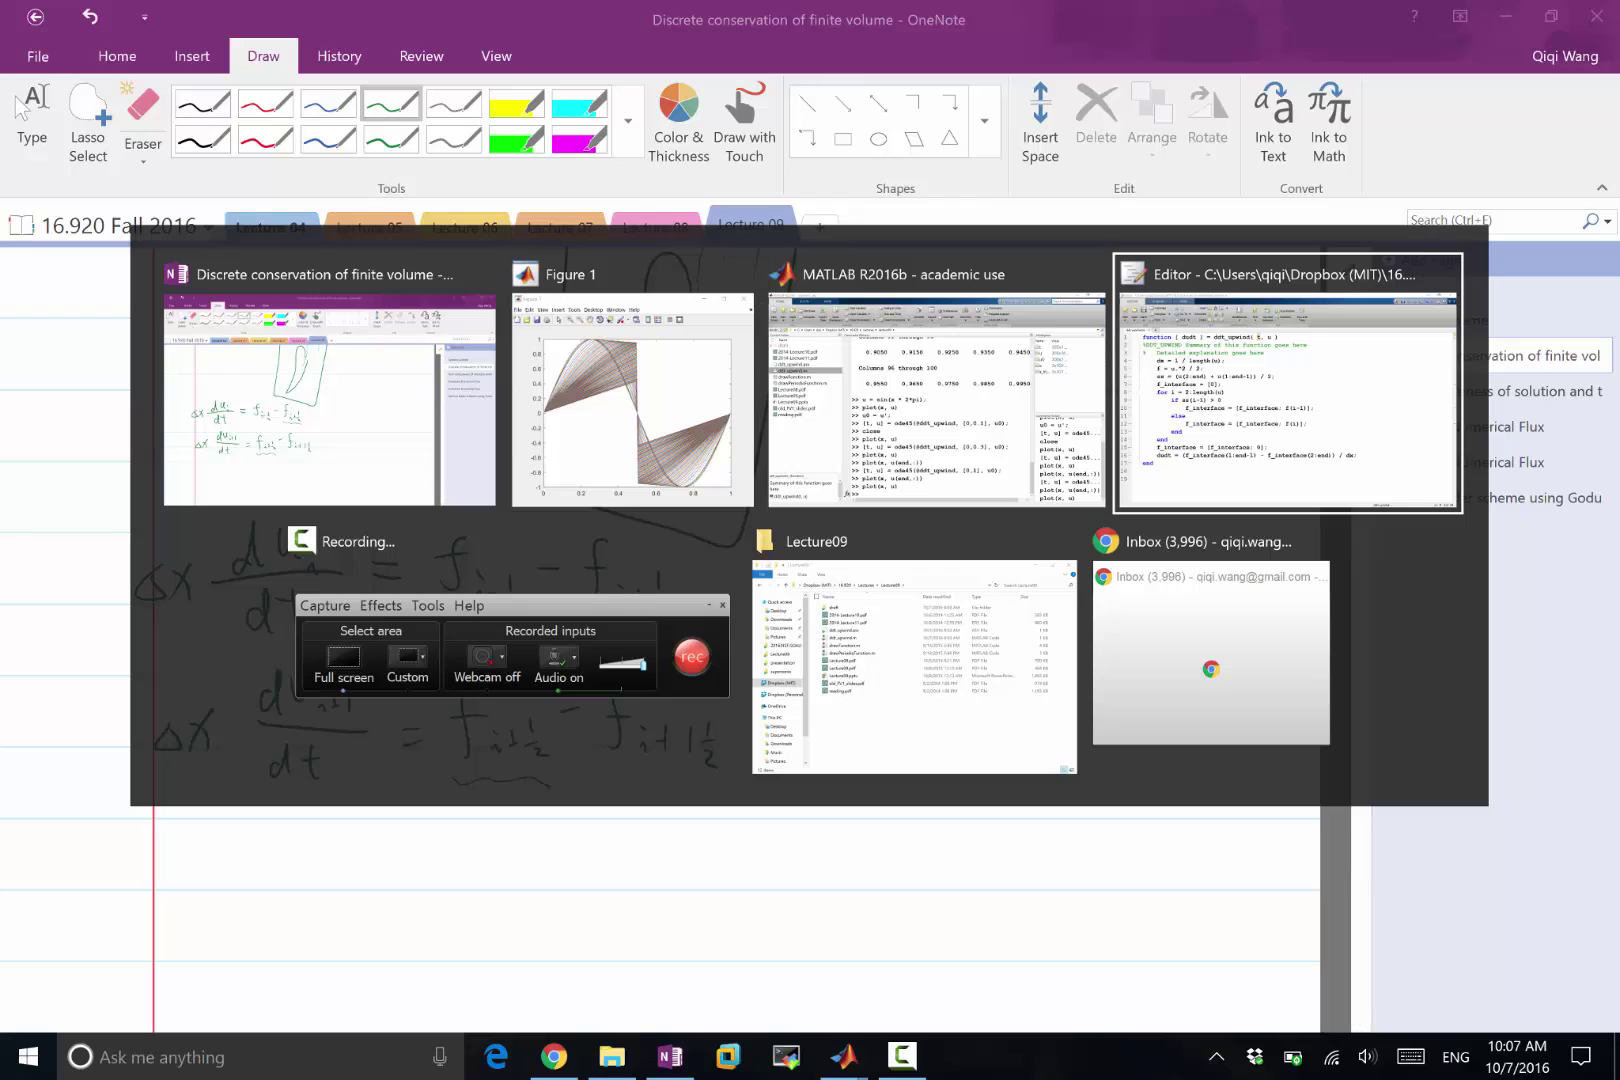
key("alt+Tab")
key("alt+shift+Tab")
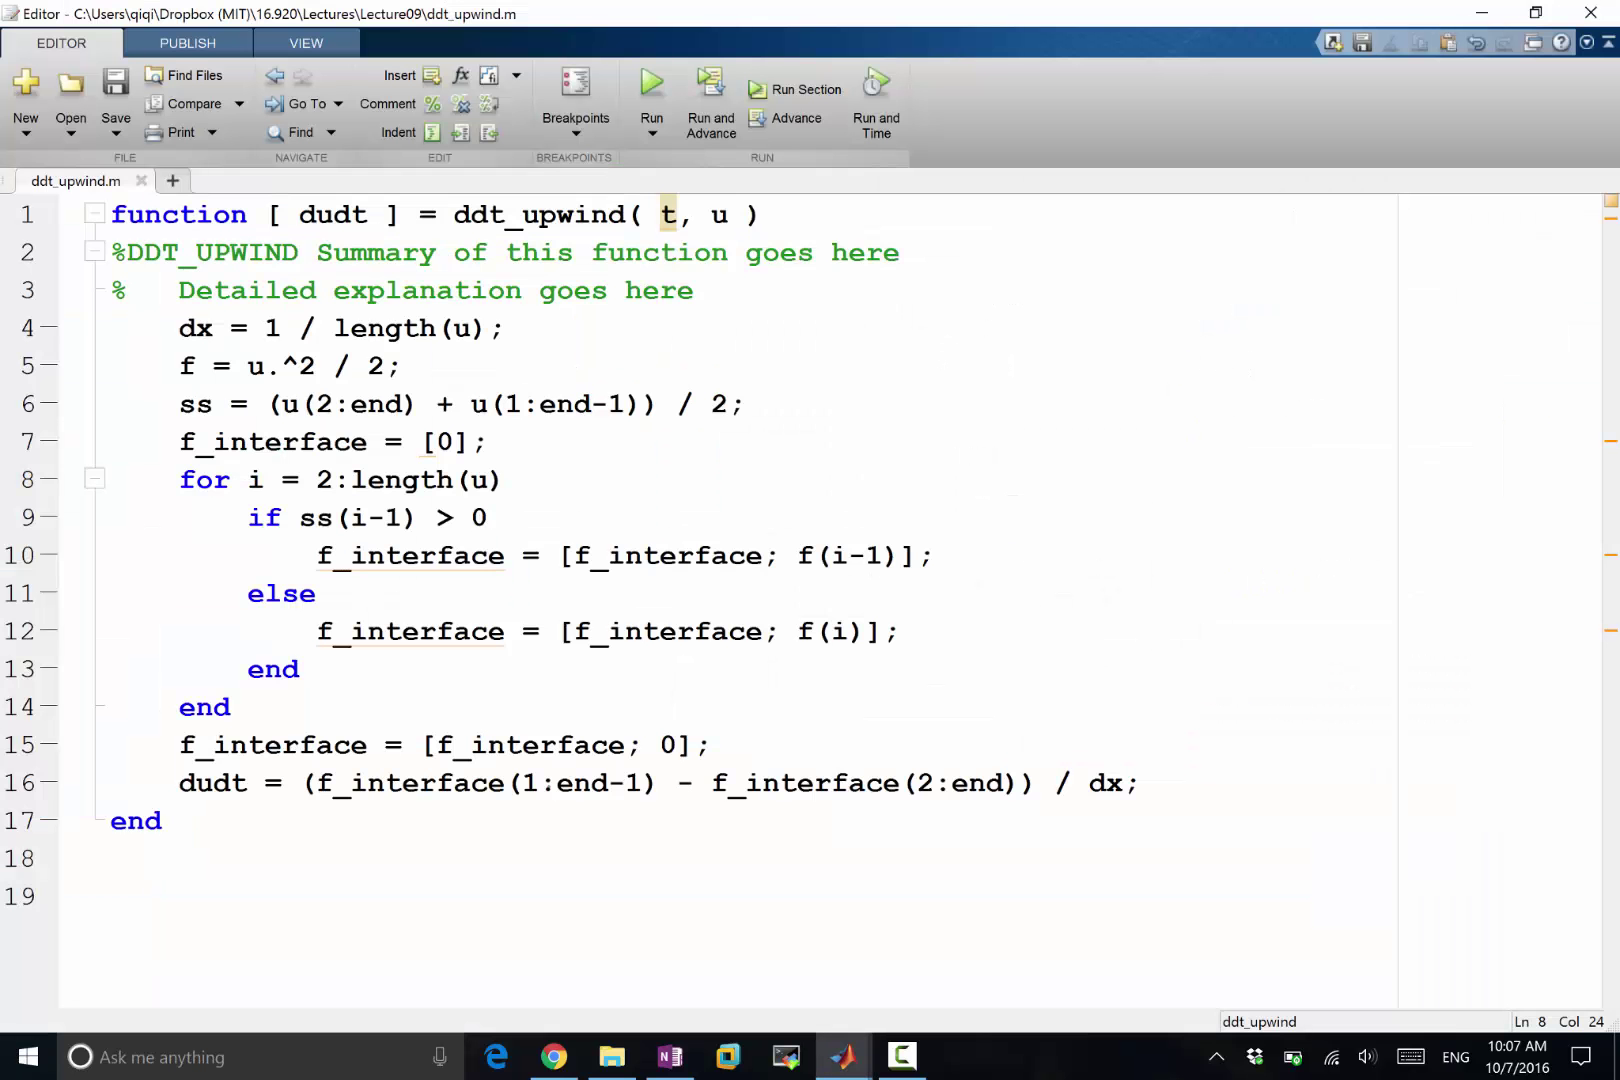
mouse_move(337, 570)
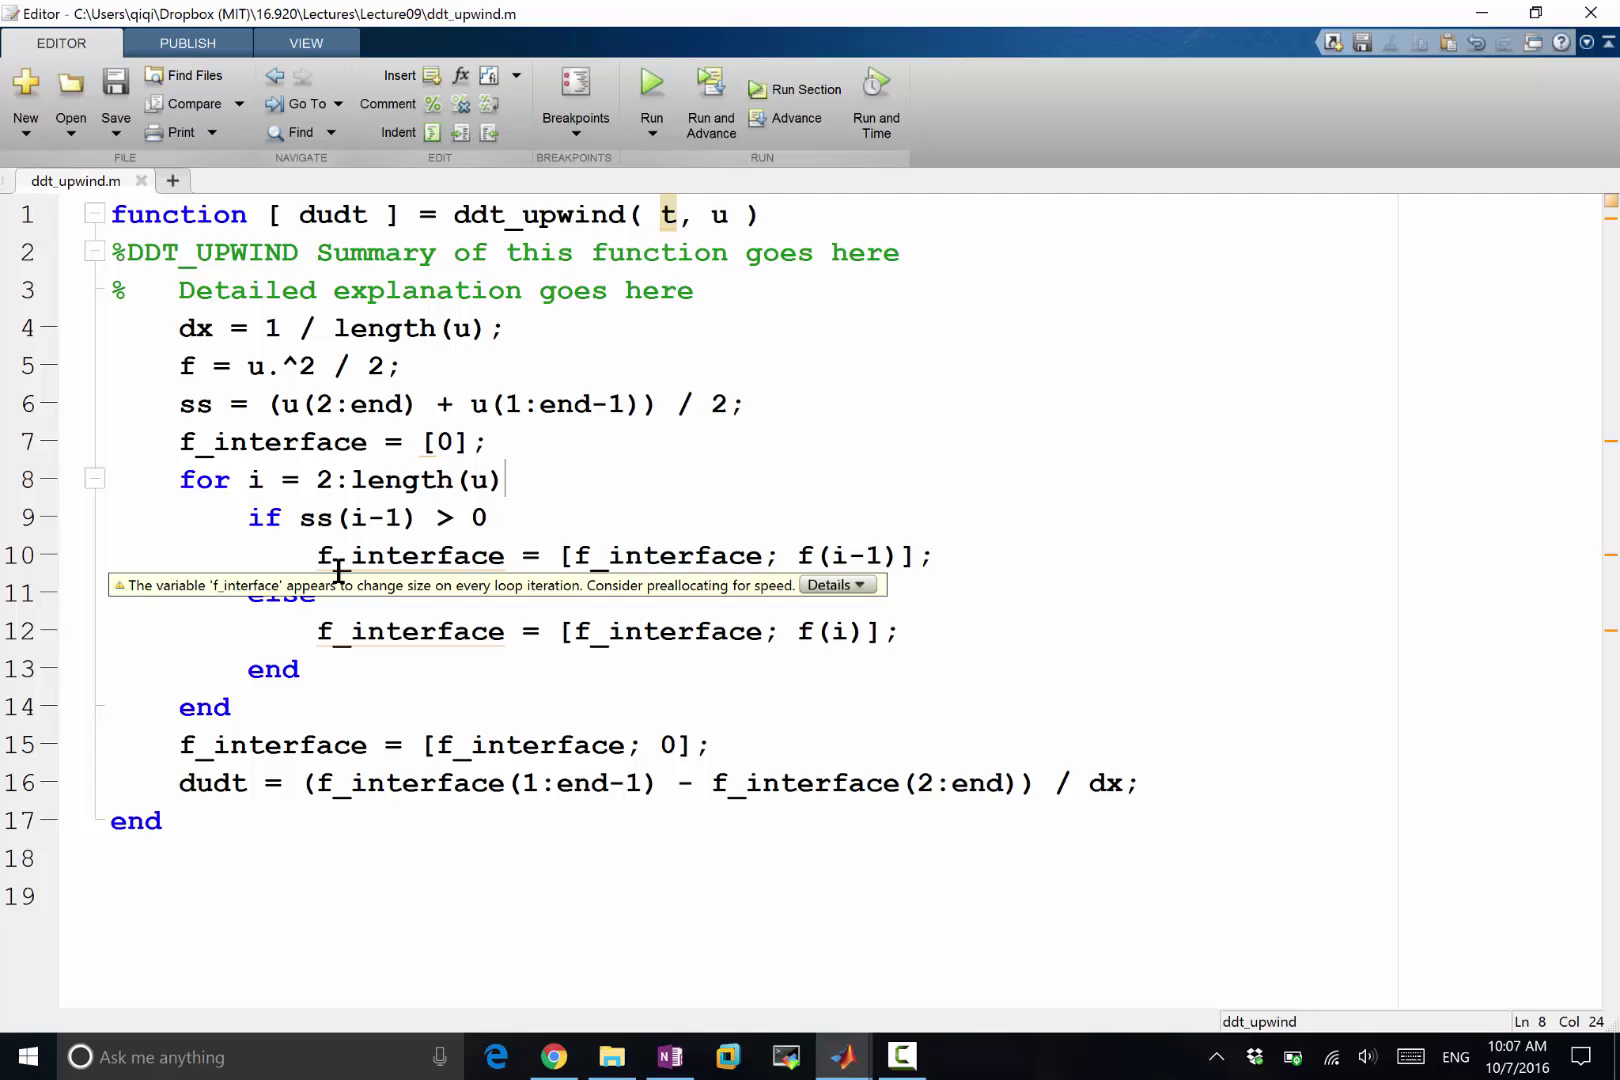
key("alt+Tab")
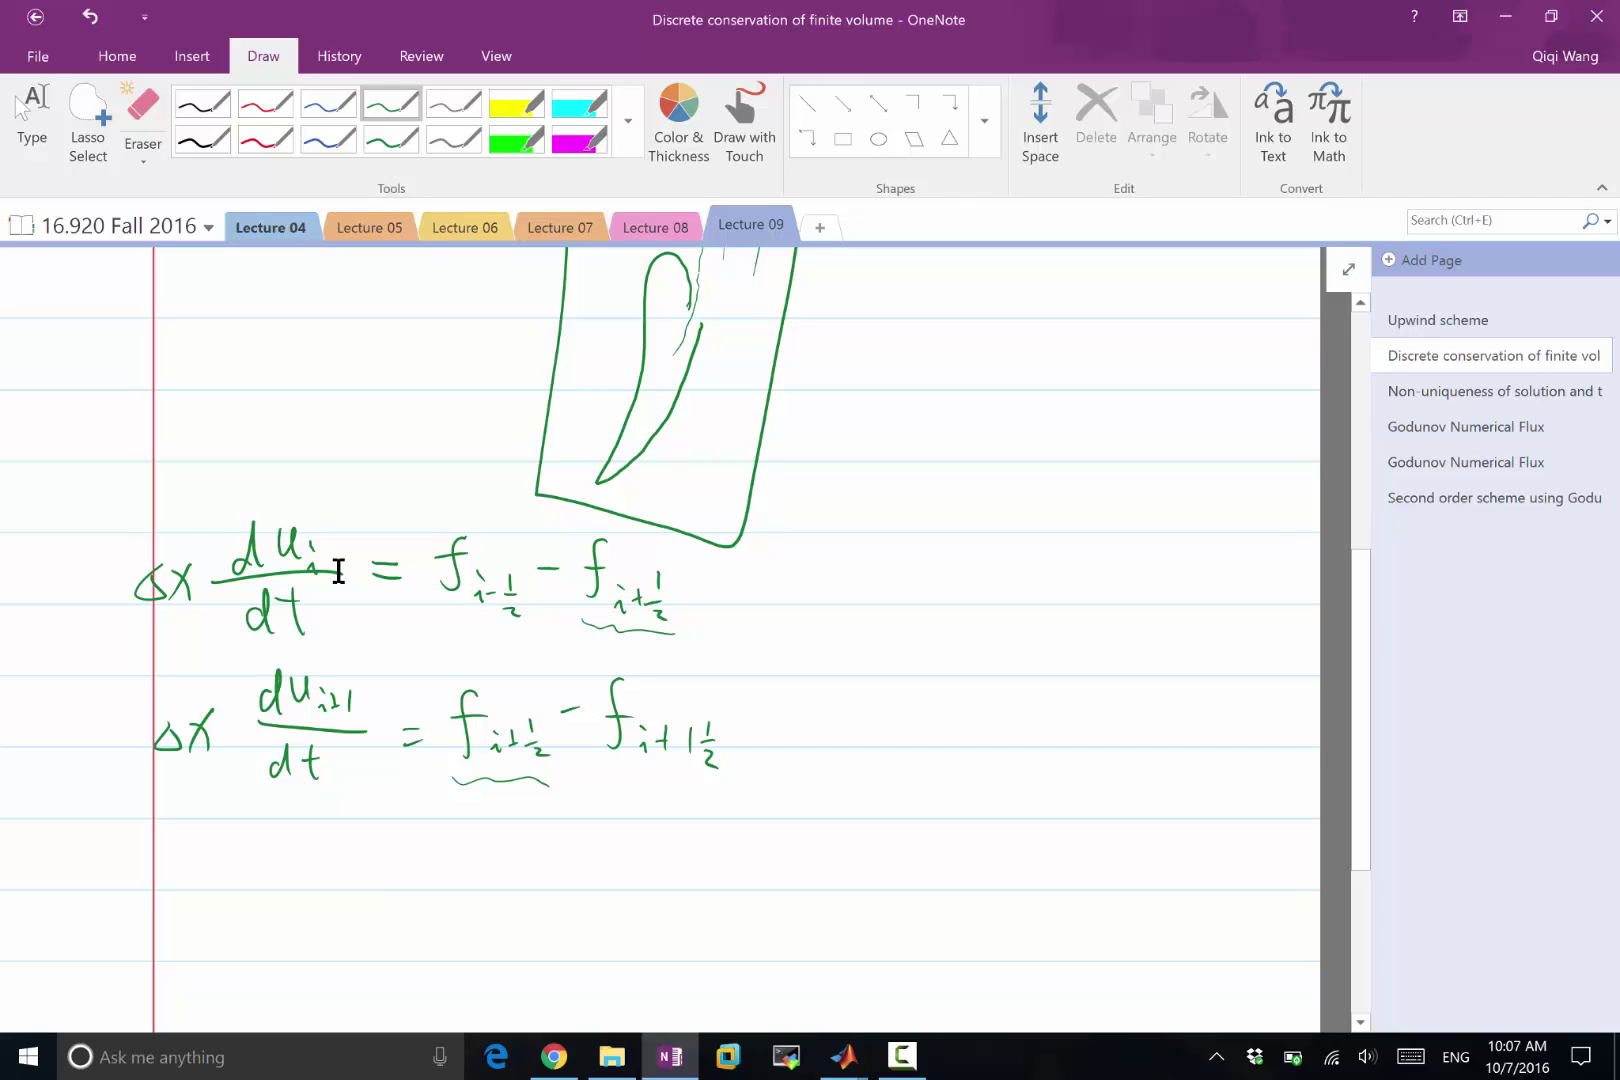
Draw a curly brace grouping the two equations and a diagonal stroke through the shared f_{i+½} terms
scroll(339, 571, "down", 1)
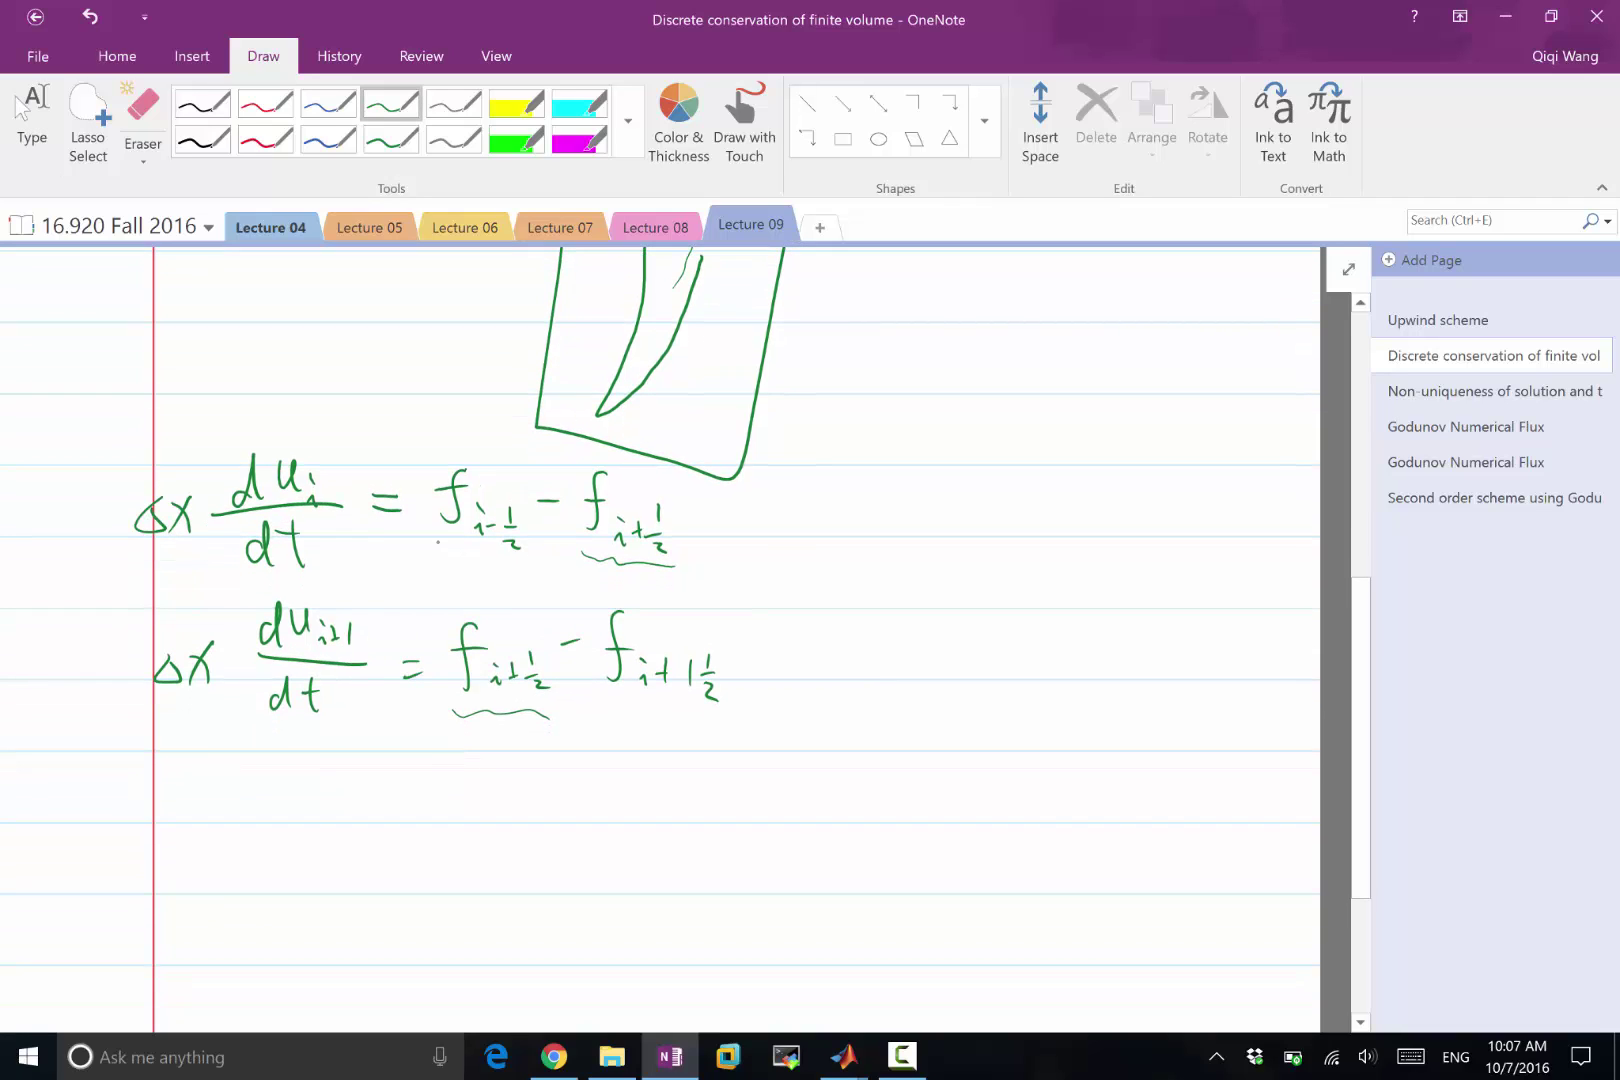
left_click_drag(89, 509, 96, 686)
left_click_drag(703, 447, 462, 746)
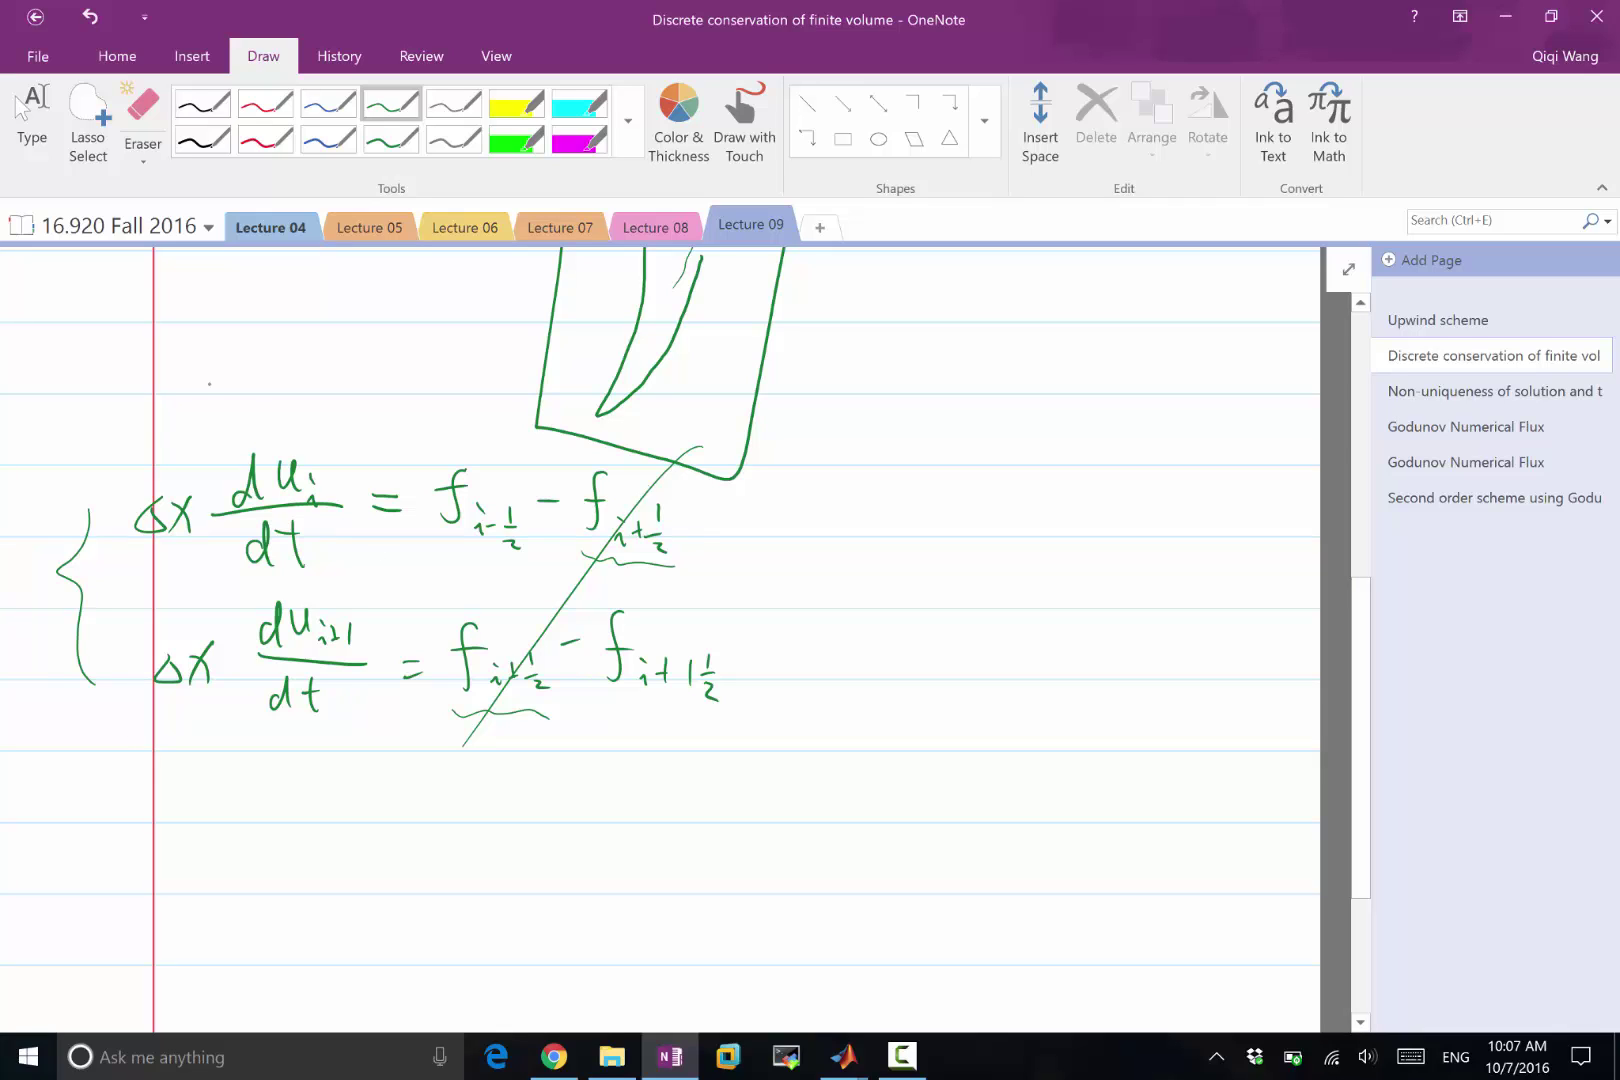
left_click_drag(352, 455, 349, 464)
Handwrite the last cell's equation Δx du_N/dt = f_{N−½} − f_{N+½}
scroll(660, 640, "down", 3)
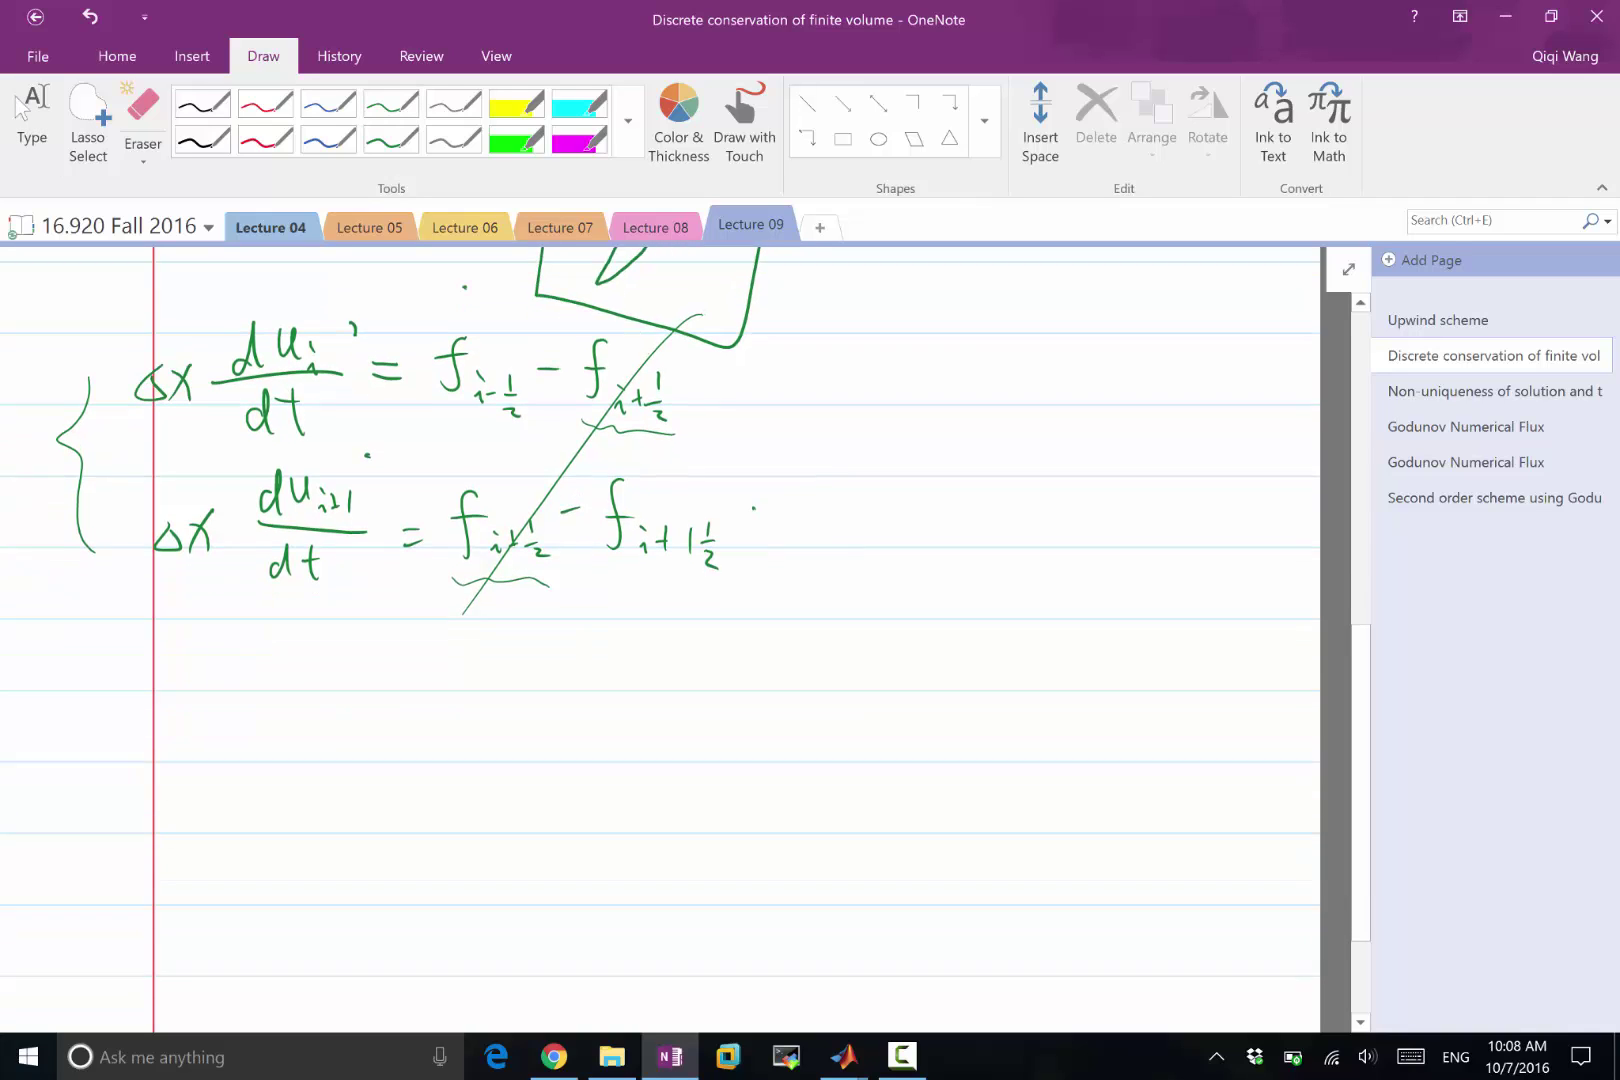
mouse_move(168, 766)
left_mouse_down()
mouse_move(184, 798)
mouse_move(217, 792)
mouse_move(198, 800)
left_mouse_up()
left_click_drag(289, 713, 258, 768)
mouse_move(252, 738)
left_mouse_down()
mouse_move(316, 752)
mouse_move(331, 782)
mouse_move(284, 824)
left_mouse_up()
mouse_move(308, 792)
left_mouse_down()
mouse_move(309, 828)
mouse_move(316, 806)
left_mouse_up()
mouse_move(386, 774)
left_mouse_down()
mouse_move(406, 771)
mouse_move(411, 794)
left_mouse_up()
mouse_move(490, 735)
left_mouse_down()
mouse_move(470, 744)
mouse_move(456, 806)
mouse_move(497, 821)
mouse_move(522, 806)
mouse_move(550, 830)
mouse_move(591, 774)
left_mouse_up()
left_click_drag(667, 740, 640, 800)
left_click_drag(624, 770, 690, 799)
left_click_drag(701, 808, 707, 813)
left_click_drag(736, 782, 734, 800)
Extend the brace to the last equation and strike through f_{i+1½}, the middle terms and f_{N−½}
left_click_drag(725, 812, 748, 829)
mouse_move(88, 491)
left_mouse_down()
mouse_move(80, 737)
mouse_move(124, 787)
left_mouse_up()
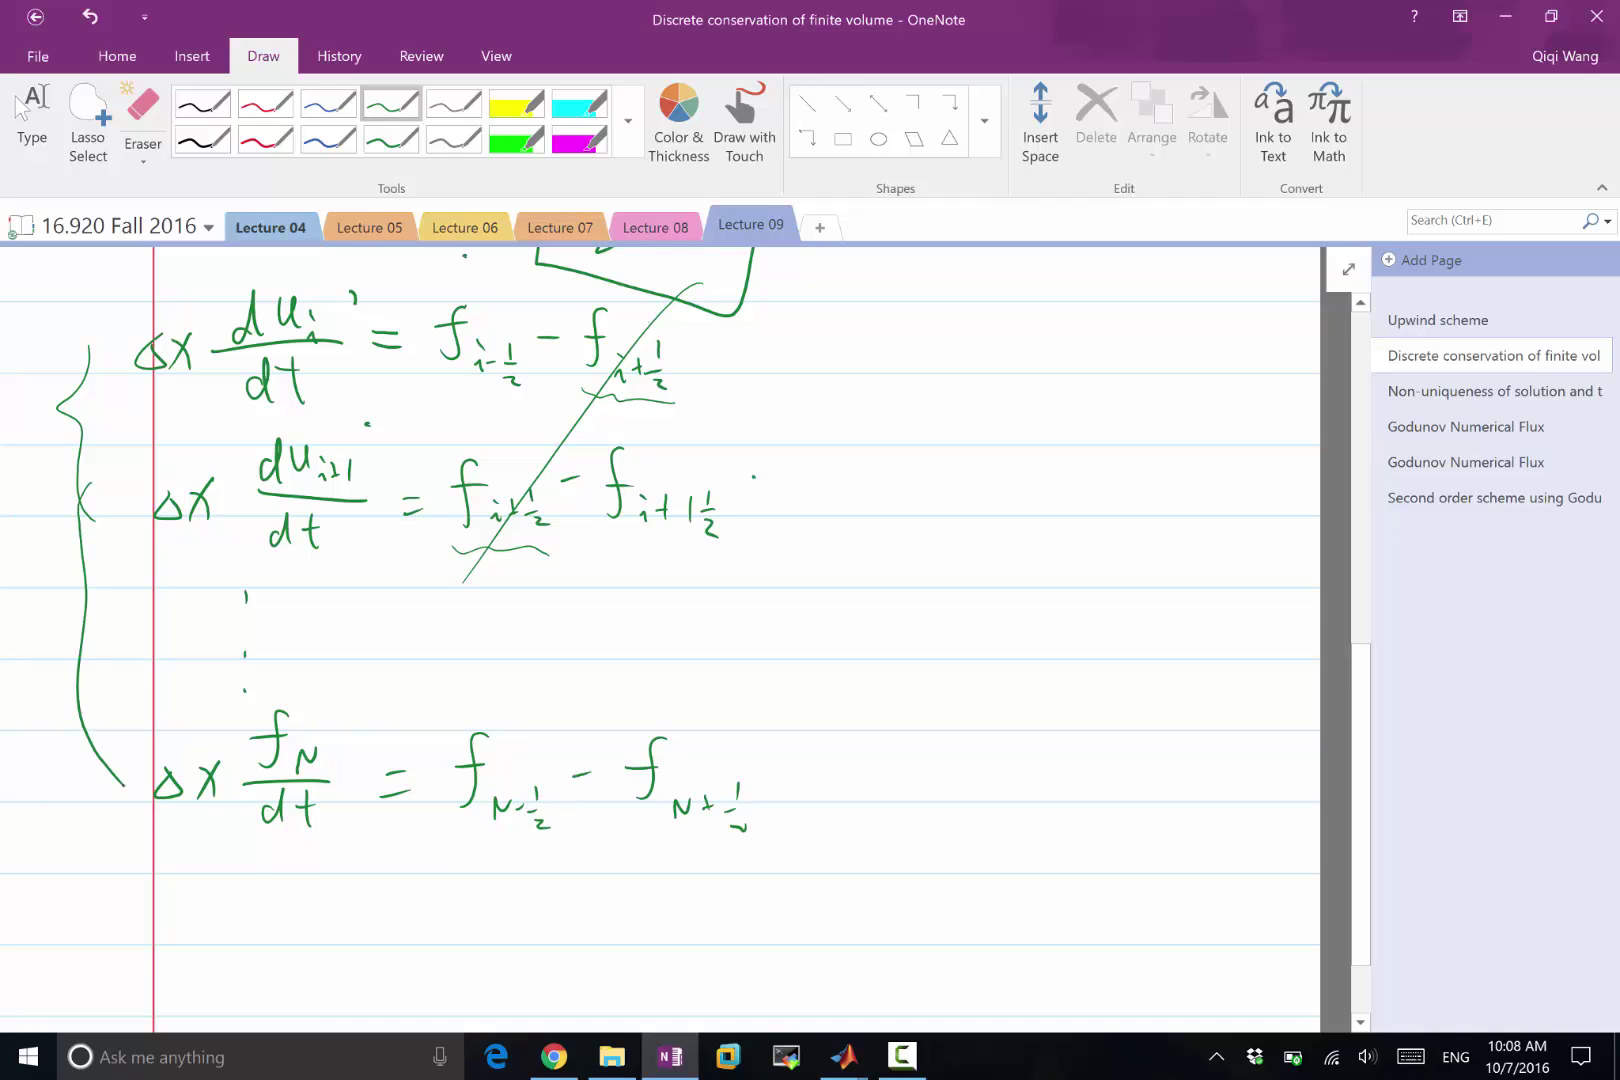
left_click_drag(679, 452, 467, 642)
left_click_drag(638, 577, 446, 730)
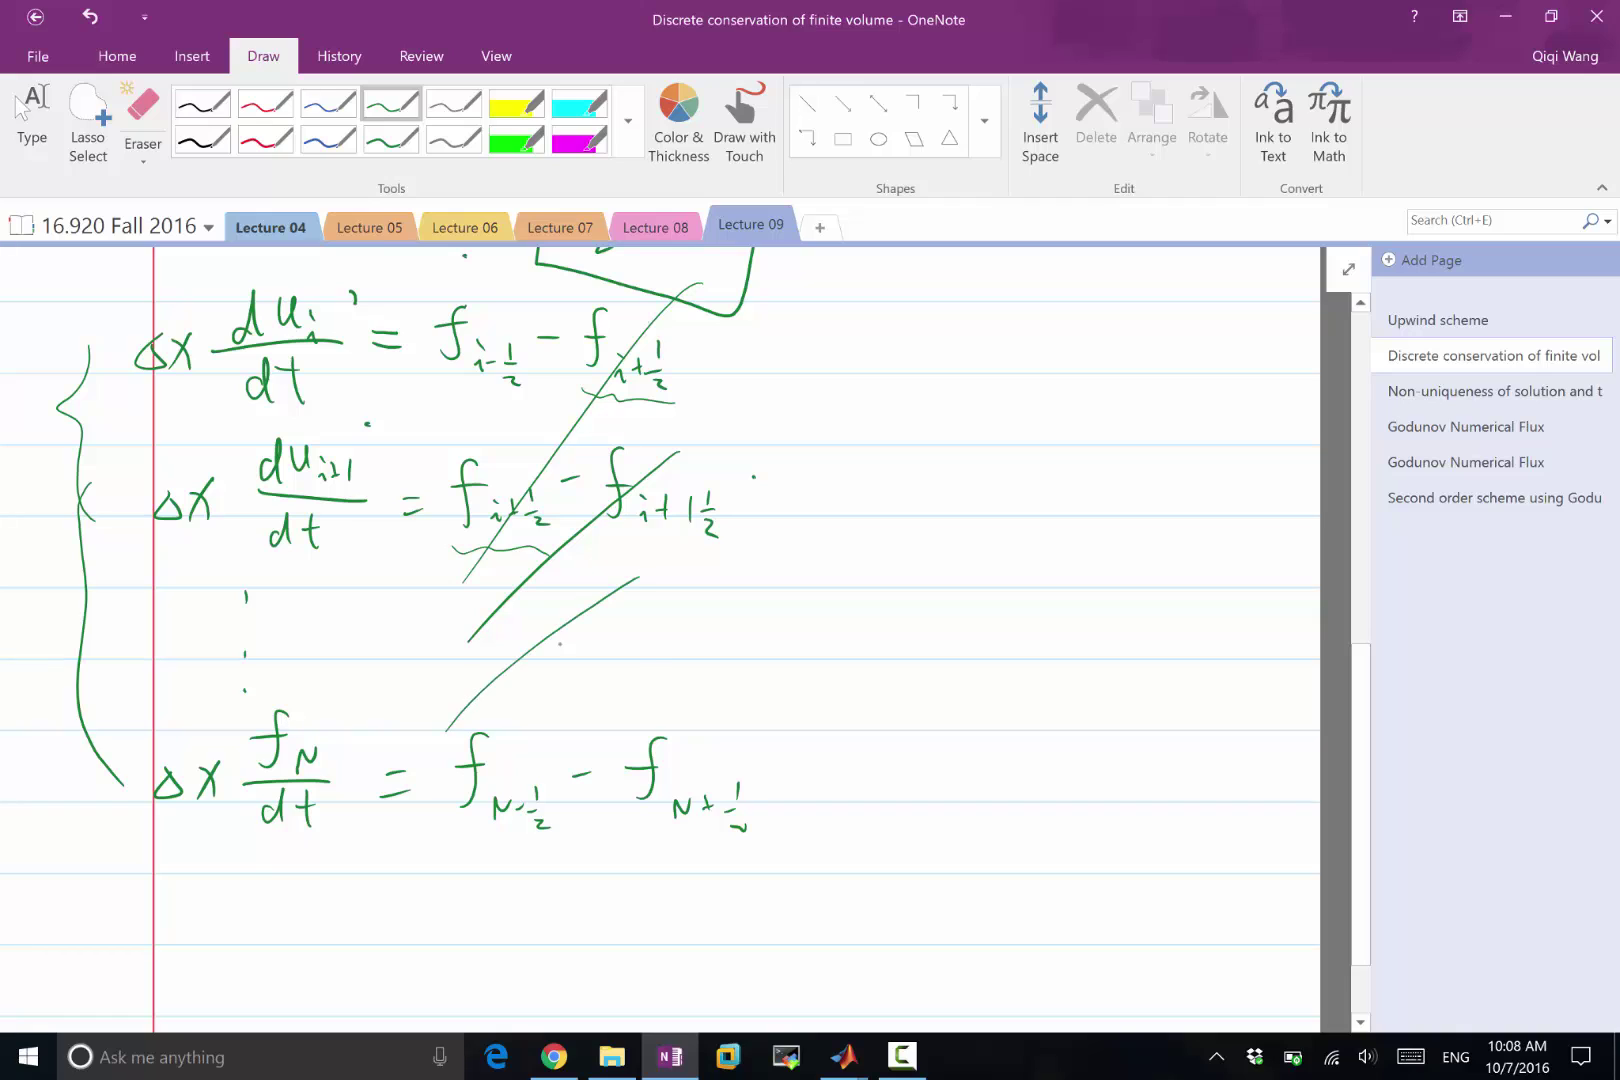
left_click_drag(681, 638, 441, 833)
Circle the surviving boundary fluxes f_{i−½} and −f_{N+½}
left_click_drag(518, 297, 478, 290)
mouse_move(782, 735)
left_mouse_down()
mouse_move(767, 717)
mouse_move(682, 709)
left_mouse_up()
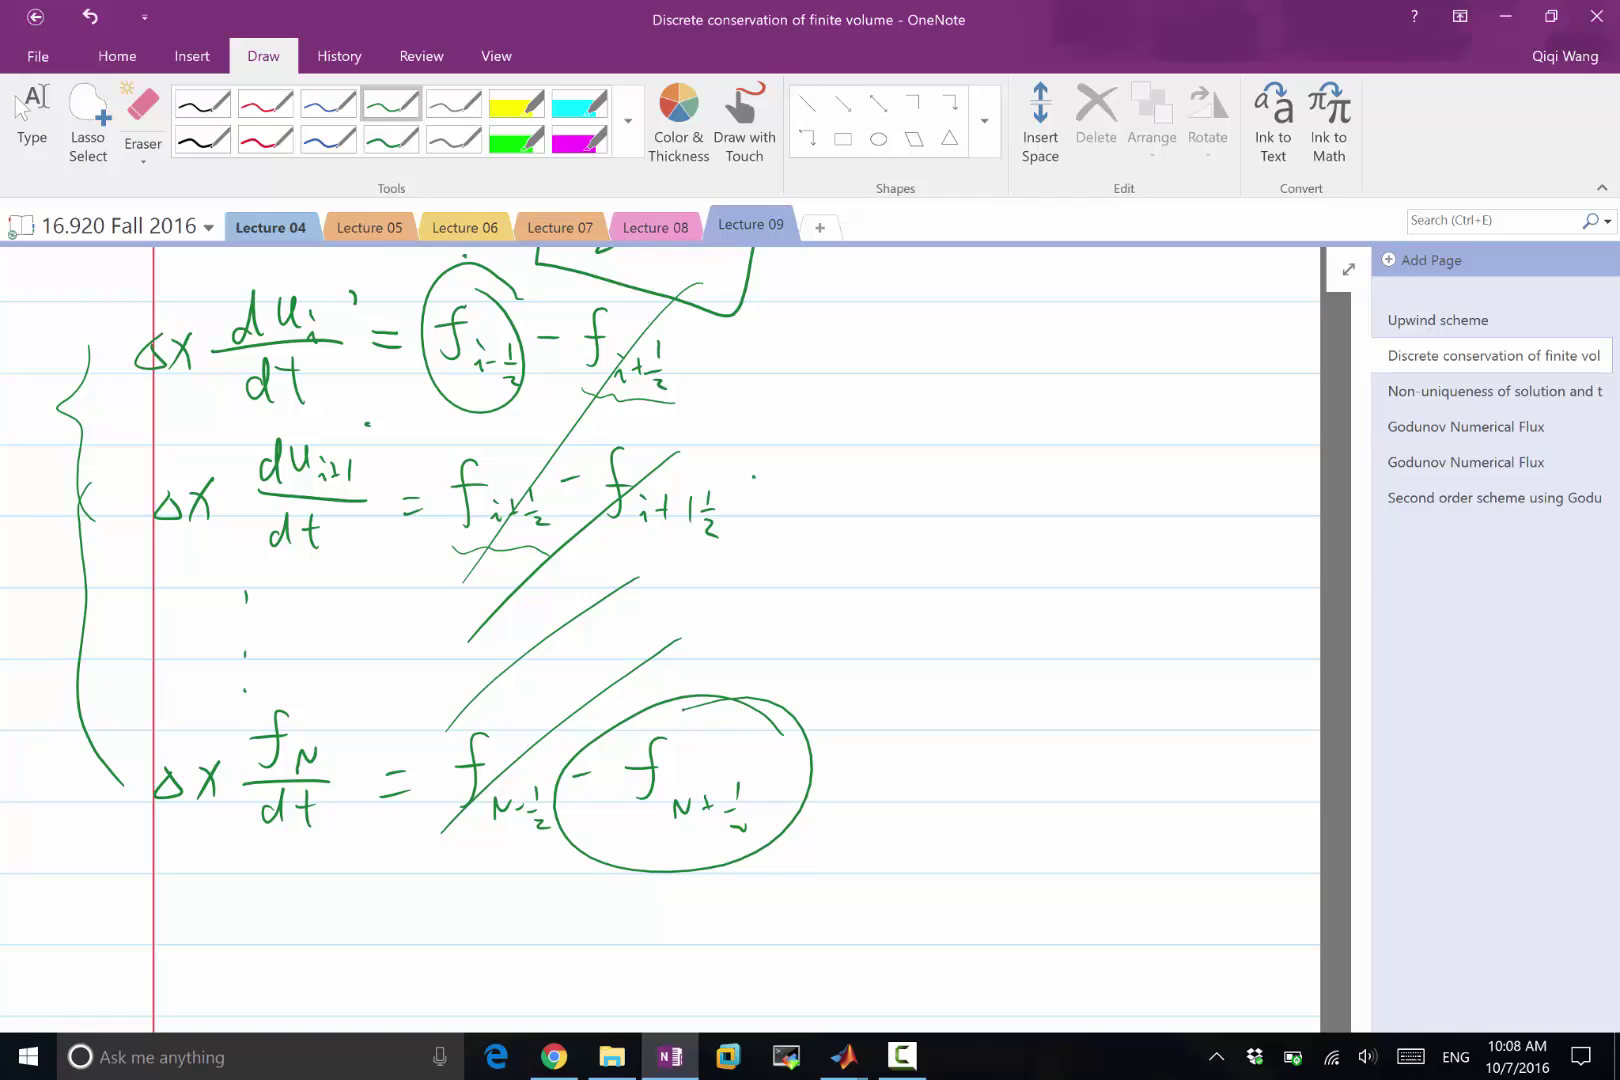
left_click_drag(530, 871, 826, 872)
scroll(660, 590, "up", 1)
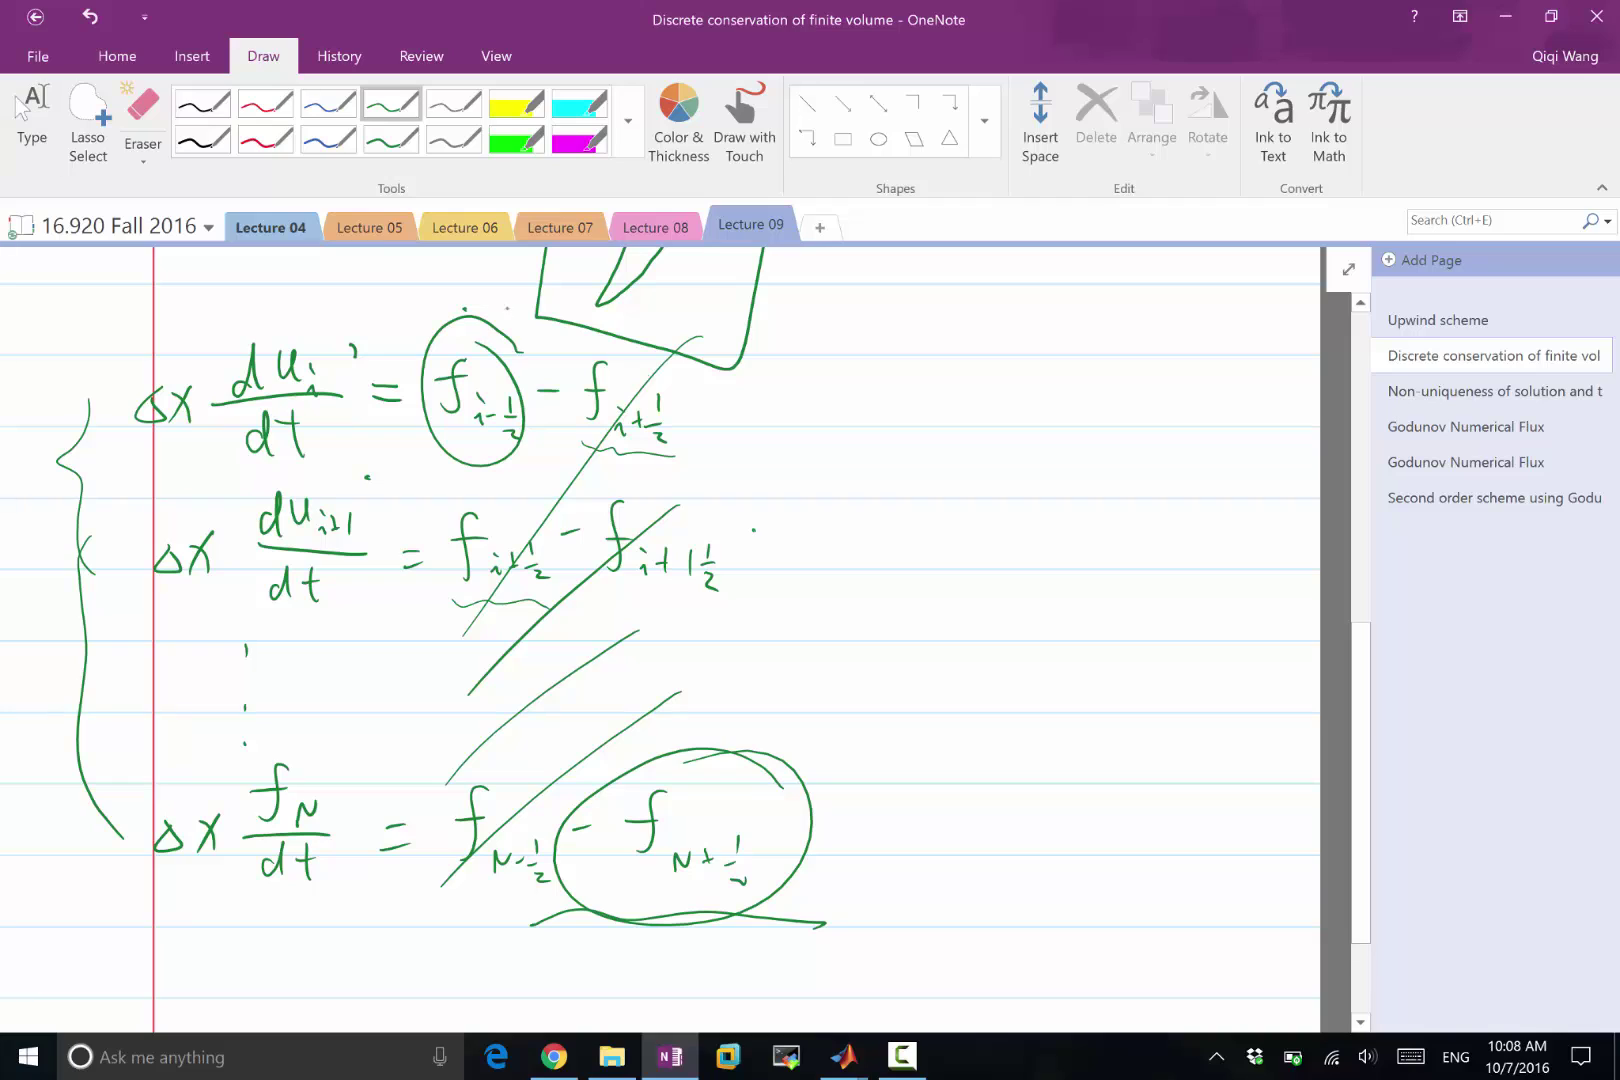
left_click_drag(503, 331, 515, 412)
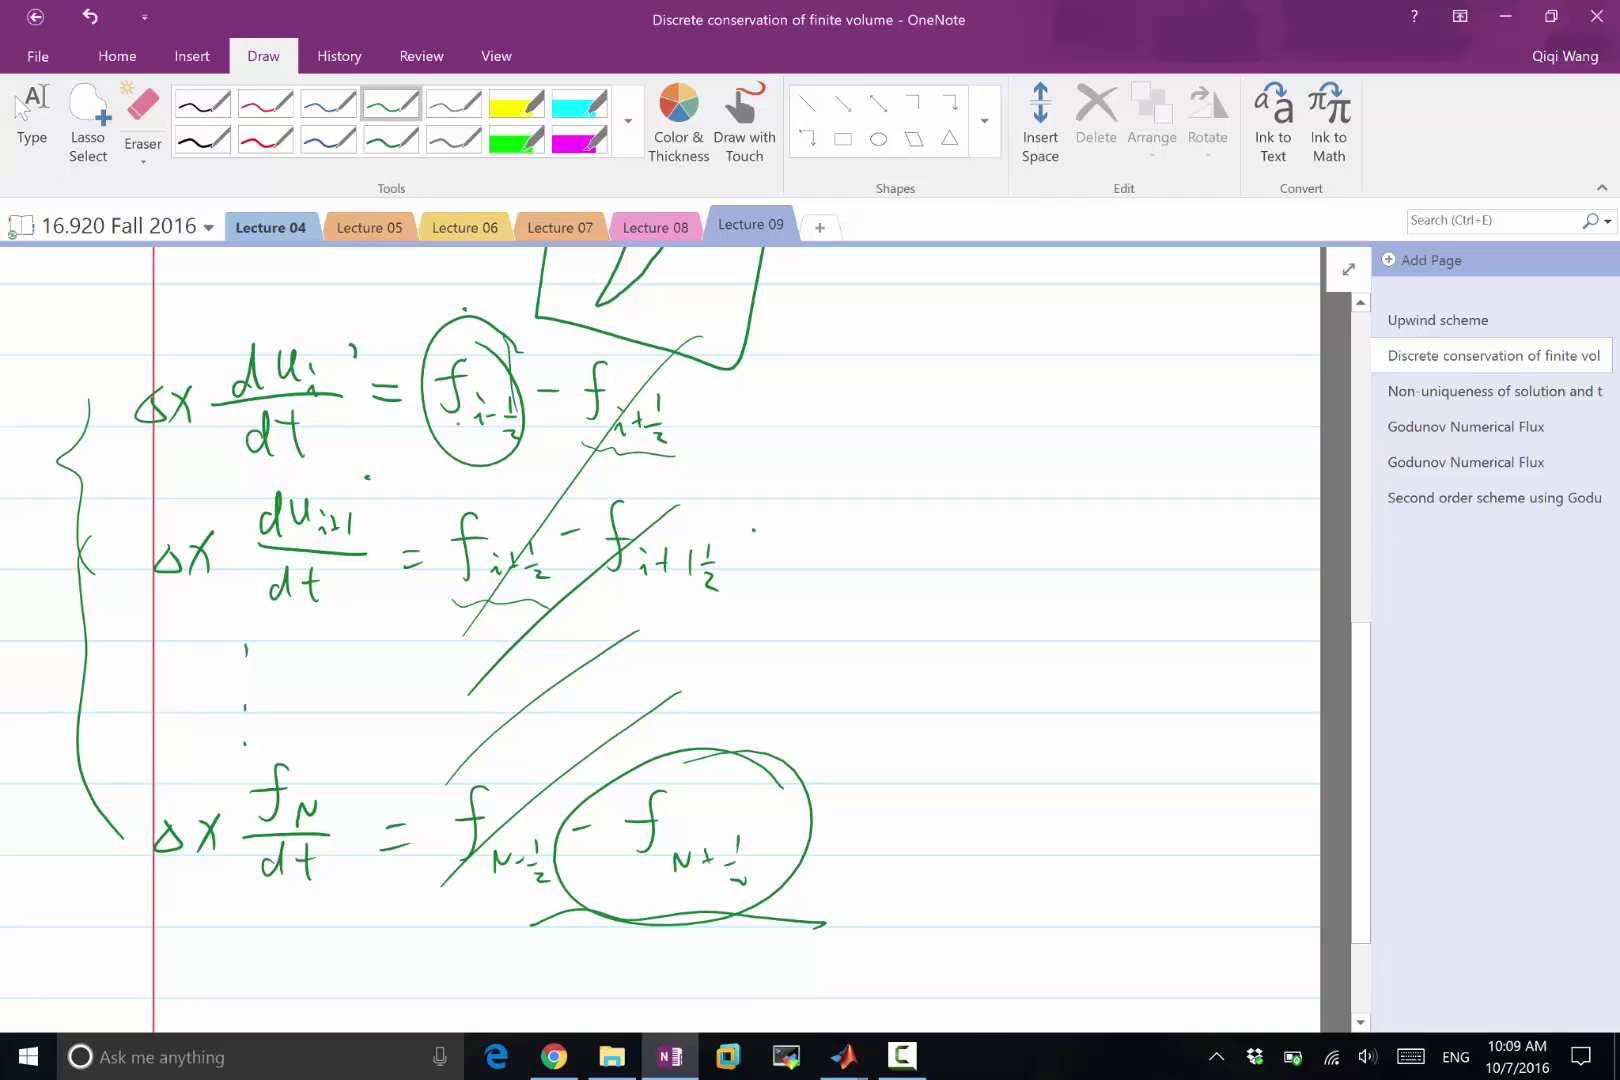